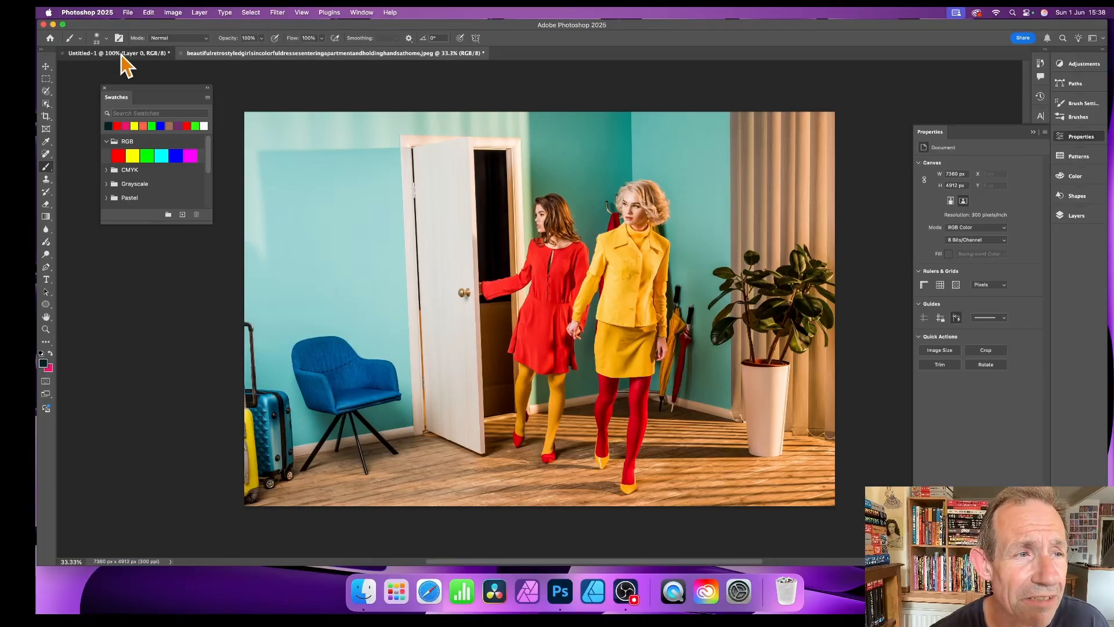
Step: Bring up the Untitled-1 canvas with its single black vertical line
{"action": "left_click", "coordinate": [120, 53]}
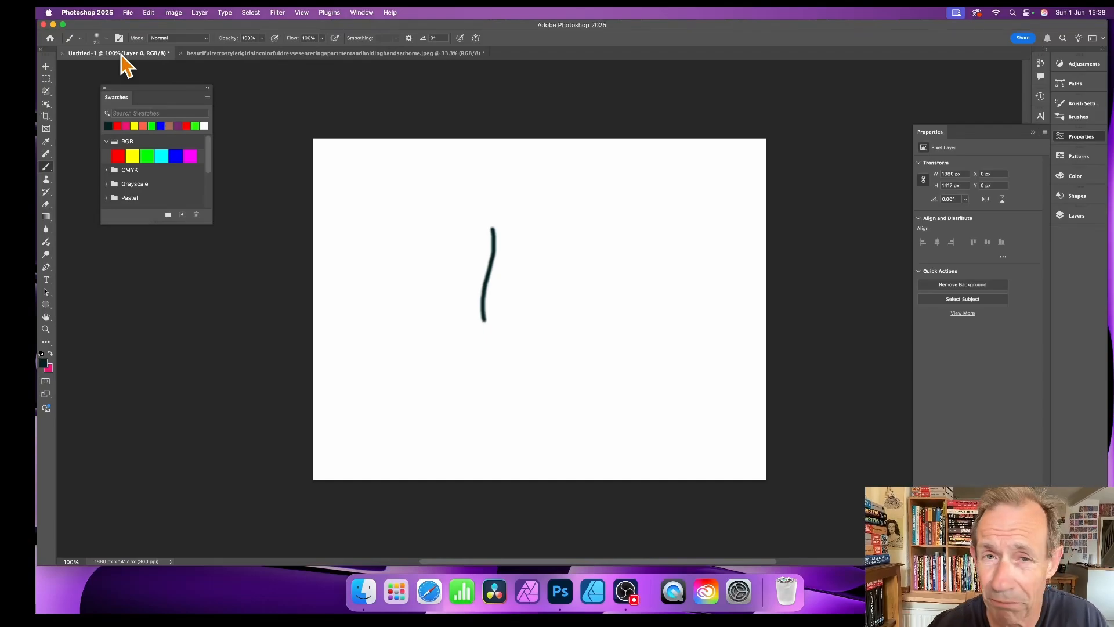
Step: On the two-women photo, switch on Neural Filters' Landscape Mixer and choose its Custom style option
{"action": "left_click", "coordinate": [378, 56]}
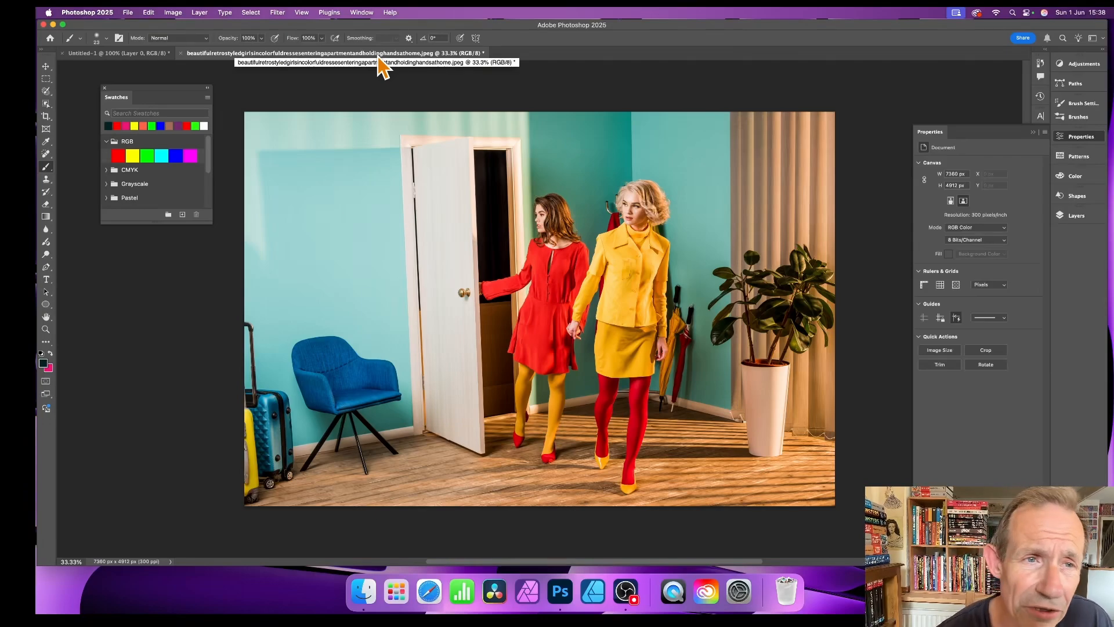
{"action": "left_click", "coordinate": [277, 12]}
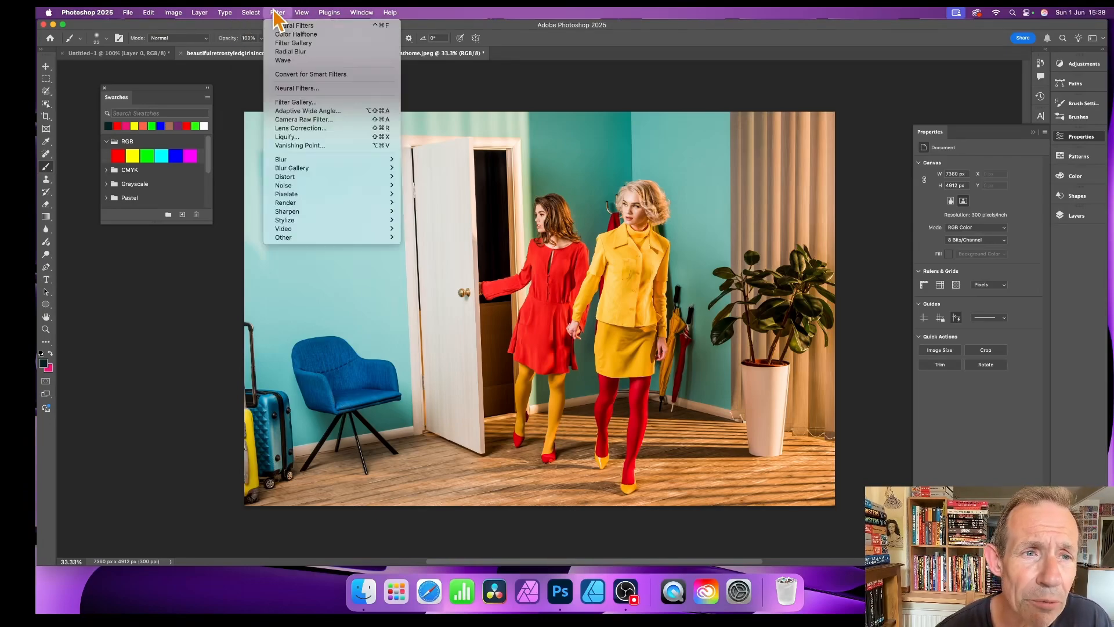
{"action": "left_click", "coordinate": [313, 90]}
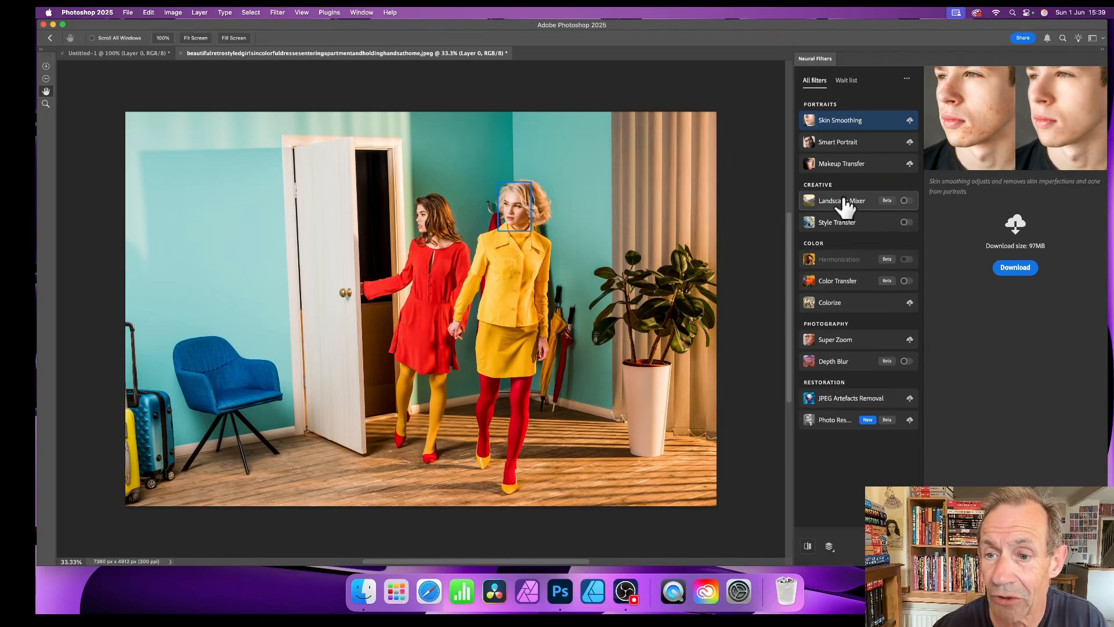
{"action": "left_click", "coordinate": [843, 203]}
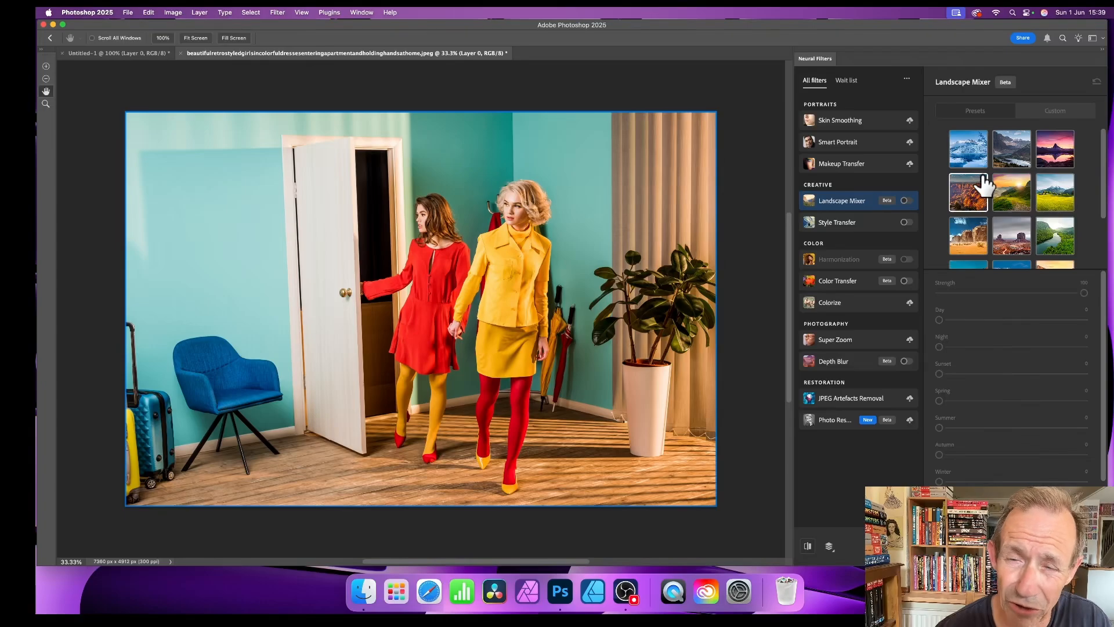
{"action": "left_click", "coordinate": [905, 200]}
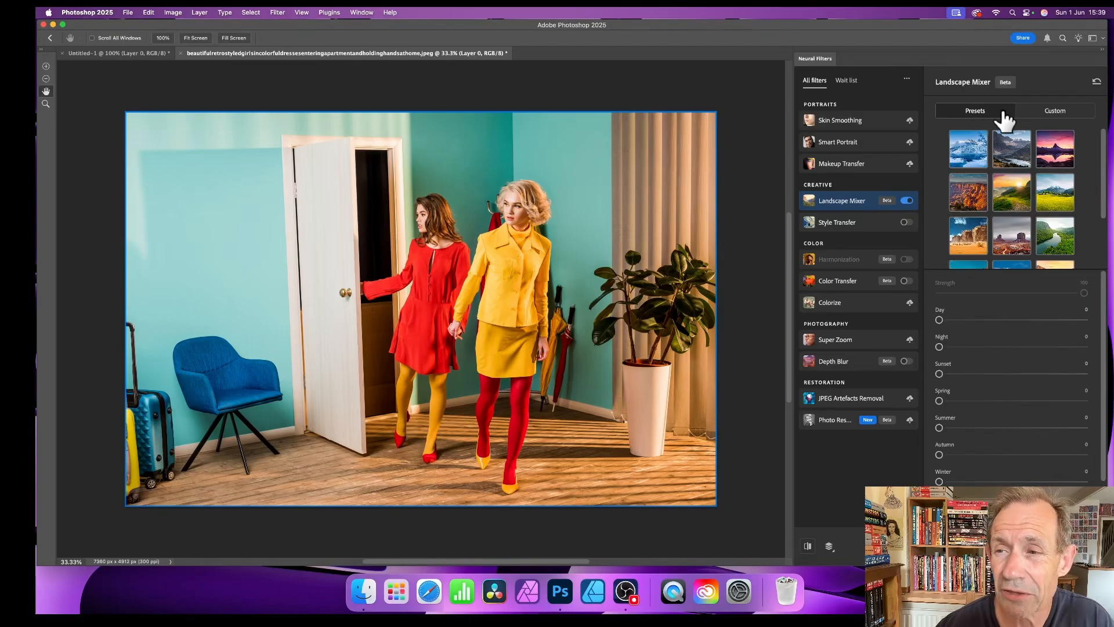
{"action": "left_click", "coordinate": [1054, 122]}
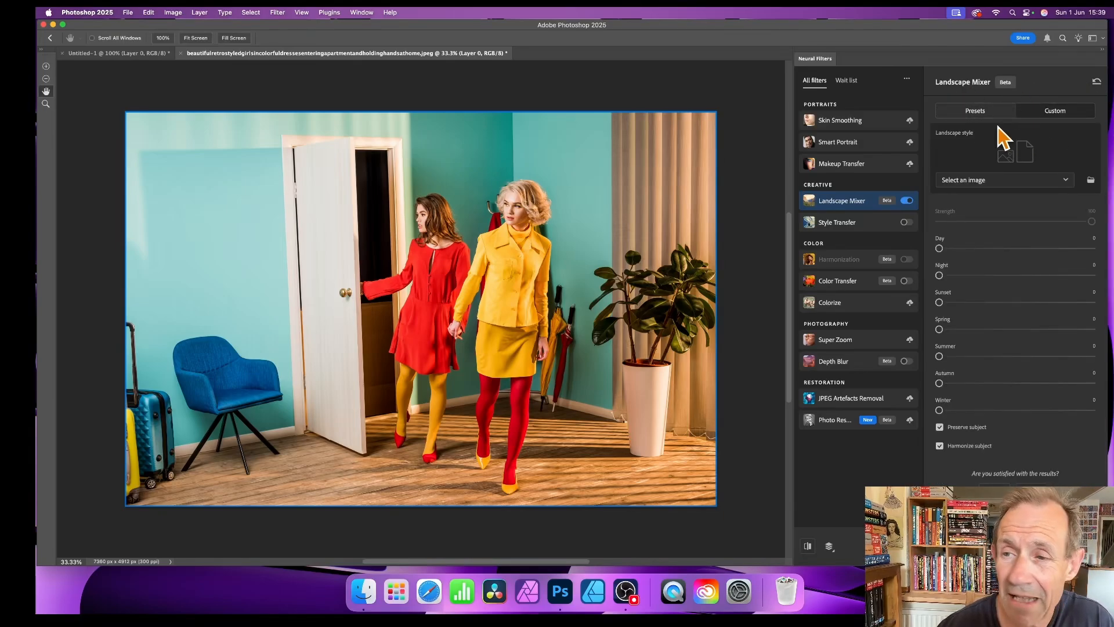
Step: Use the Untitled-1 line drawing as the Landscape Mixer custom style image
{"action": "left_click", "coordinate": [1001, 181]}
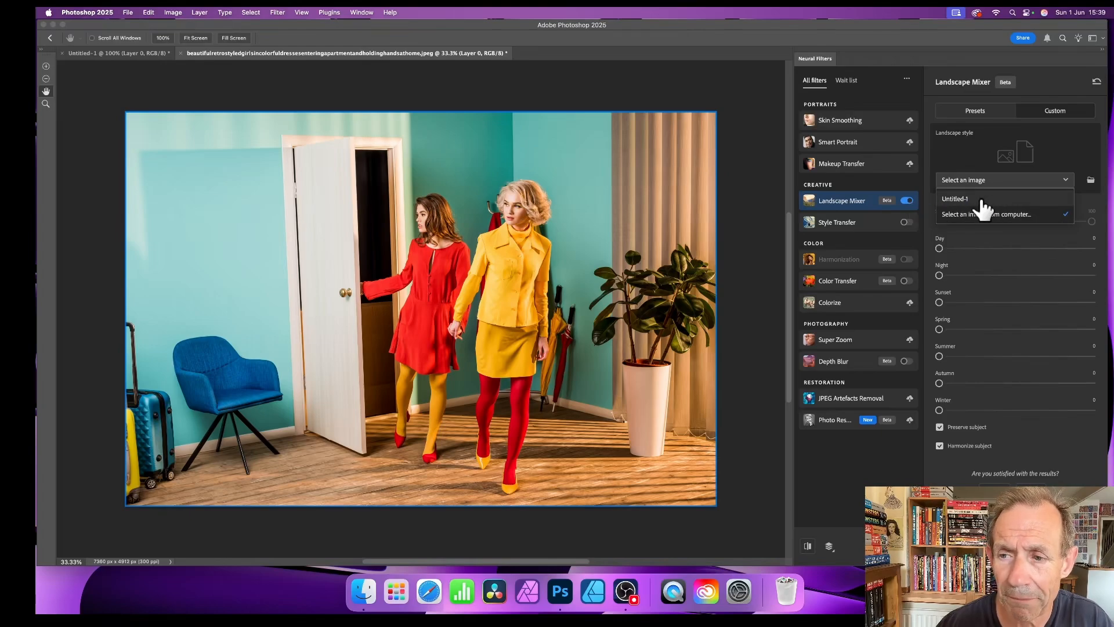
{"action": "left_click", "coordinate": [981, 201]}
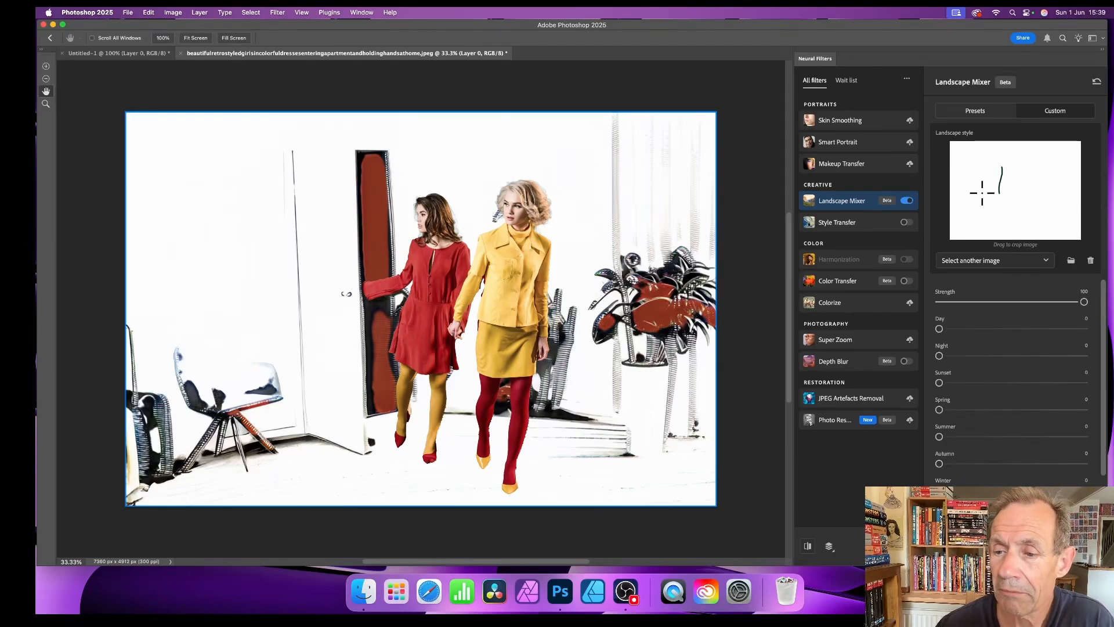
{"action": "scroll", "coordinate": [1010, 368], "scroll_direction": "down", "scroll_amount": 3}
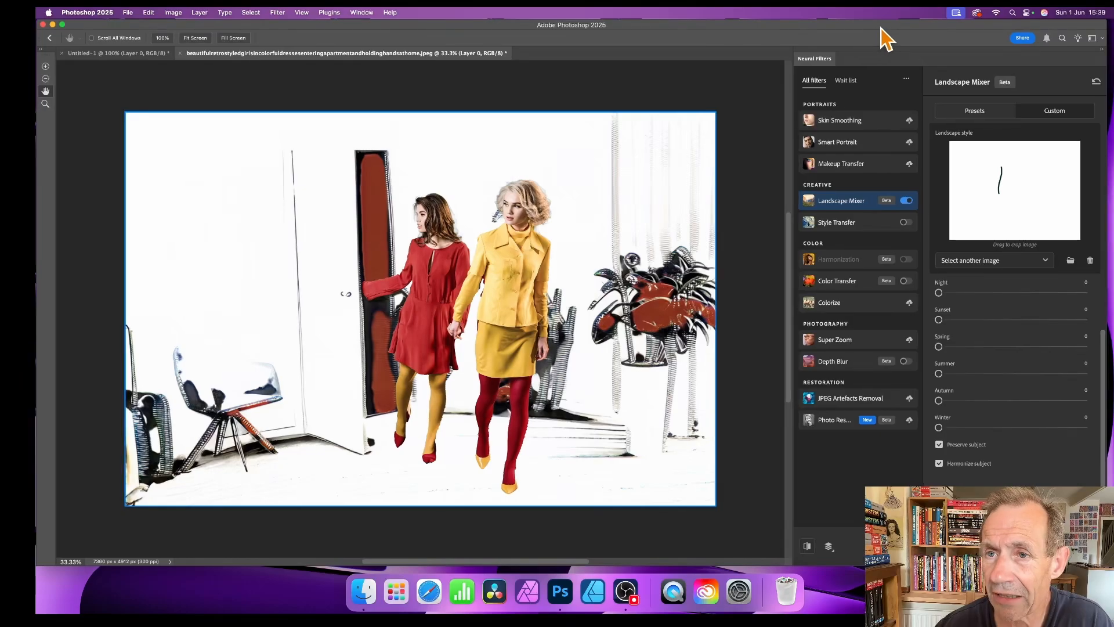
{"action": "left_click_drag", "start_coordinate": [881, 26], "coordinate": [638, 24]}
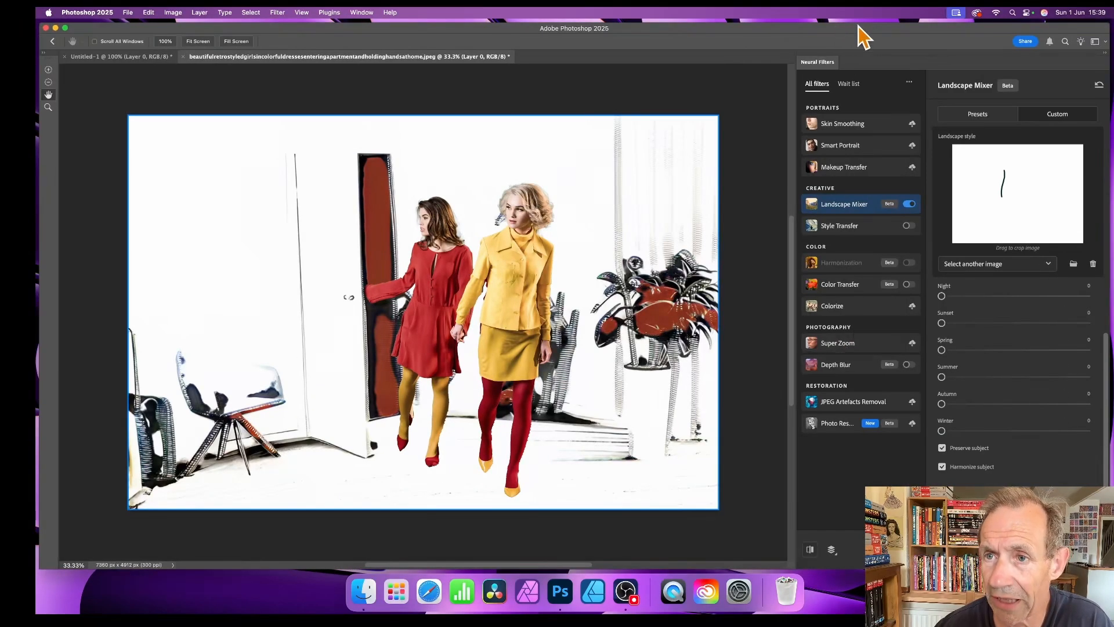
{"action": "left_click_drag", "start_coordinate": [870, 27], "coordinate": [695, 30]}
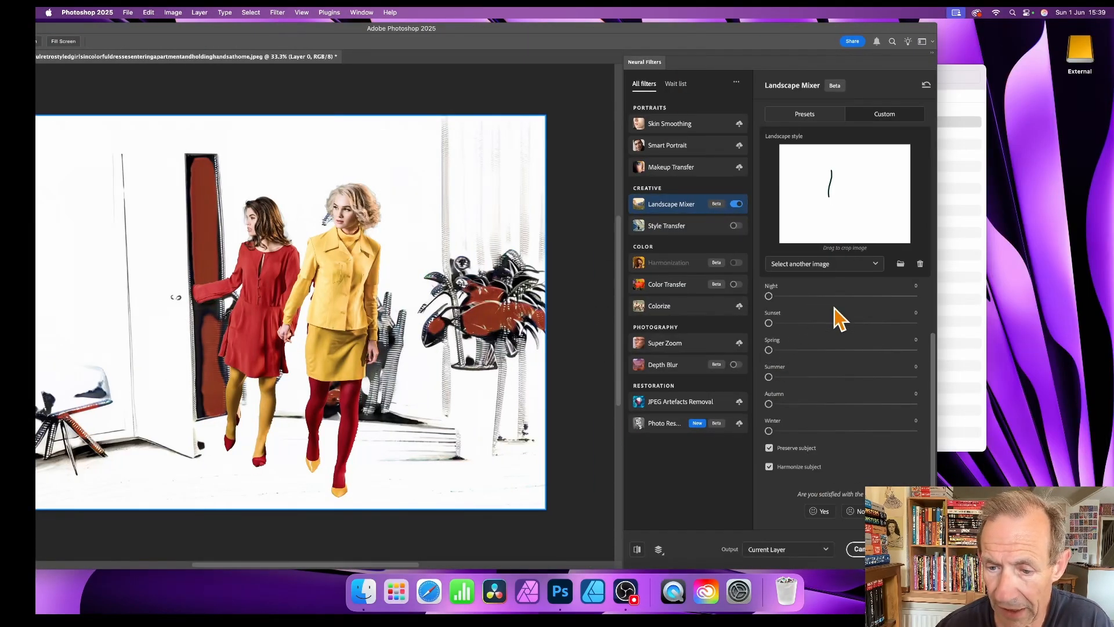
Step: Toggle Preserve Subject off and on to compare, keeping the women in original colours
{"action": "left_click", "coordinate": [770, 449]}
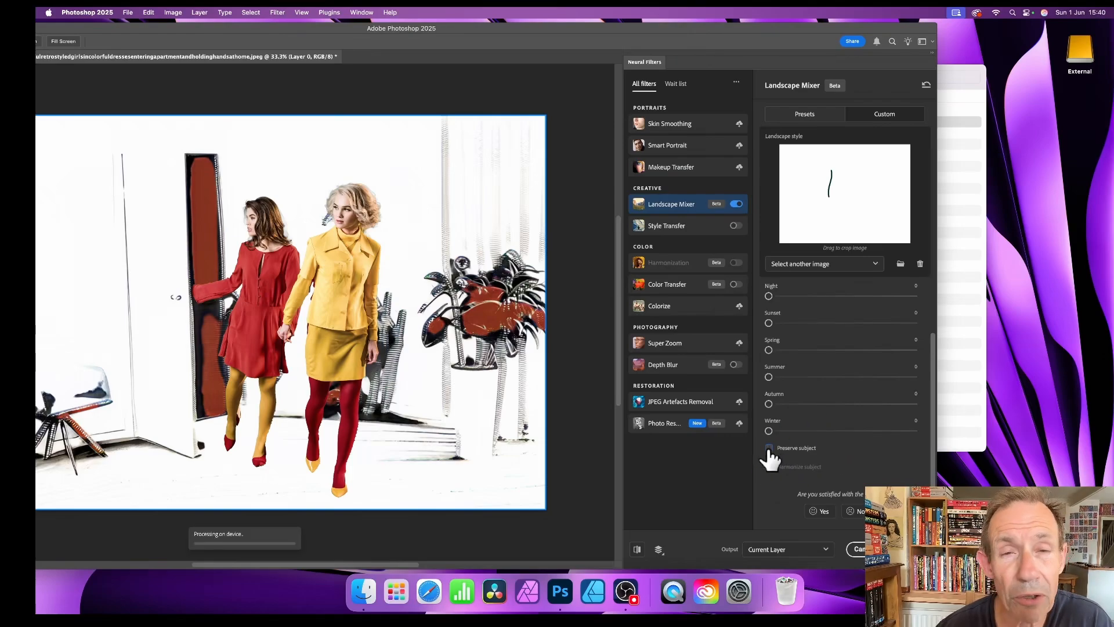
{"action": "left_click", "coordinate": [769, 448]}
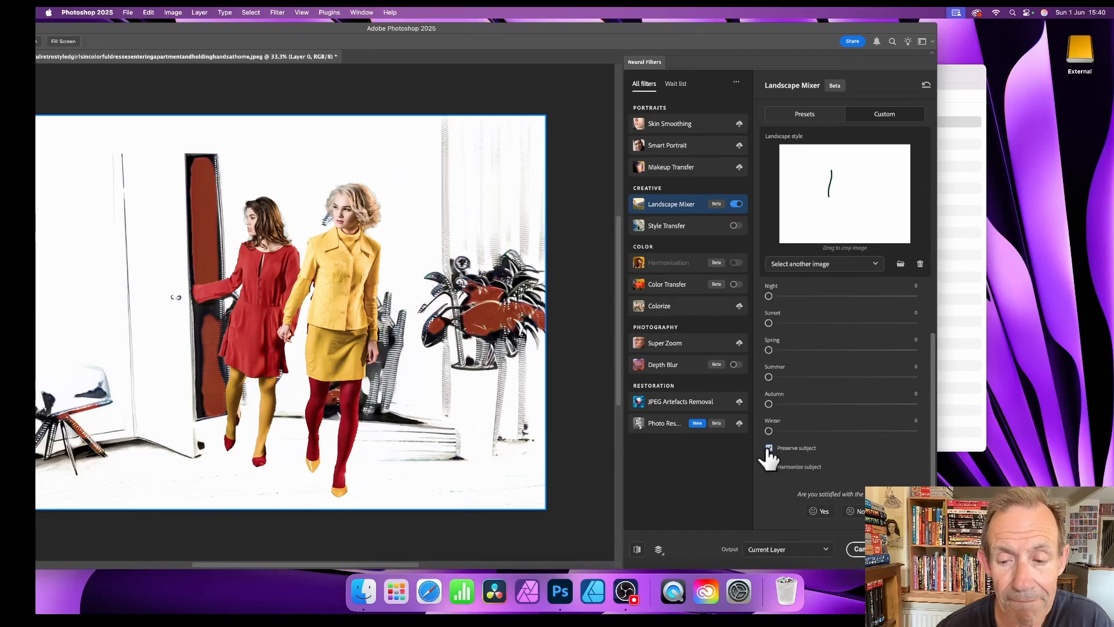
{"action": "left_click", "coordinate": [769, 450]}
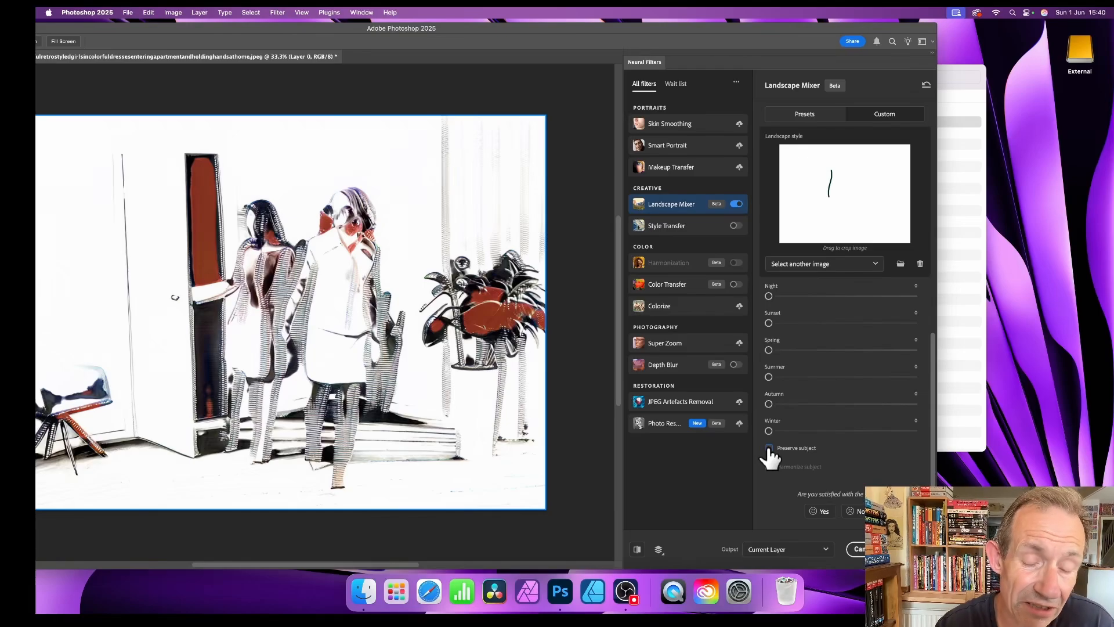
{"action": "left_click", "coordinate": [769, 448]}
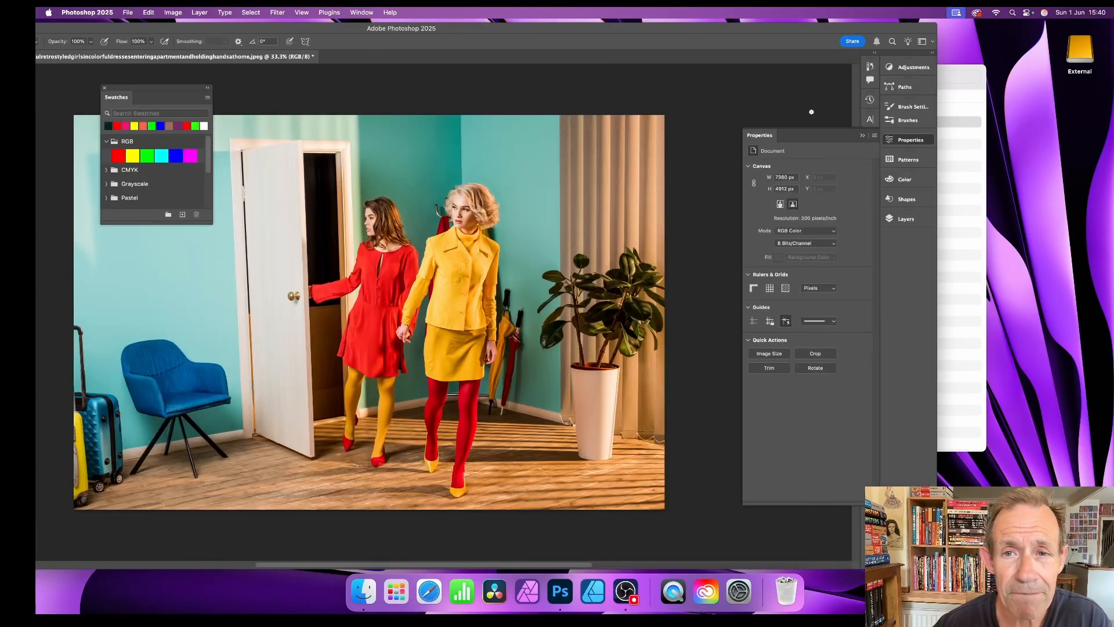
Step: Paint a green and a red stroke beside the dark line on Untitled-1
{"action": "left_click_drag", "start_coordinate": [671, 30], "coordinate": [780, 35]}
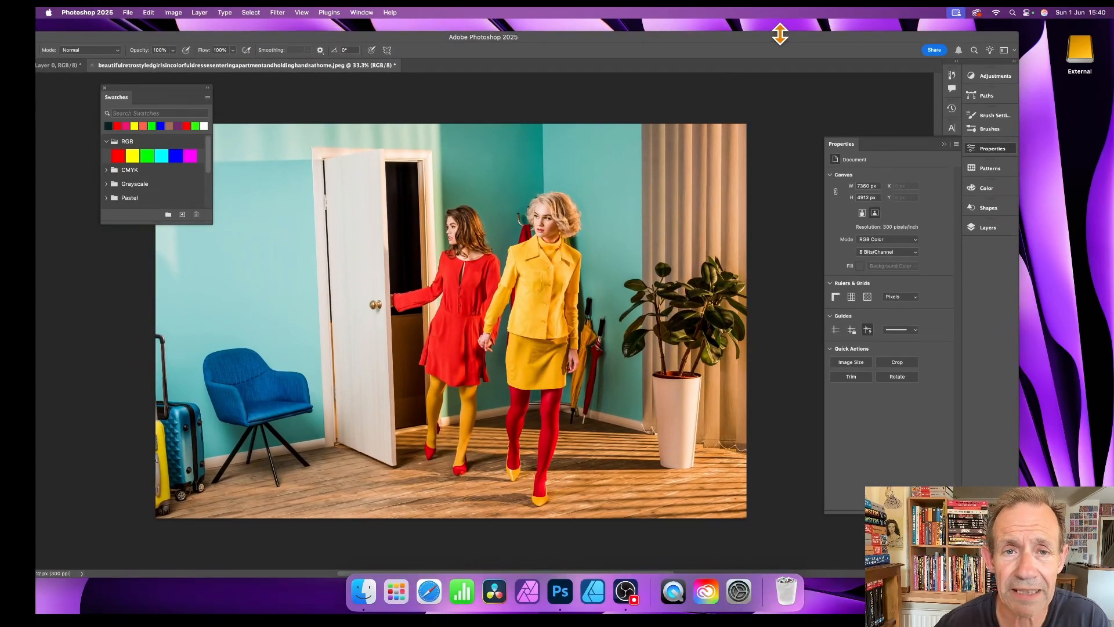
{"action": "left_click", "coordinate": [65, 67]}
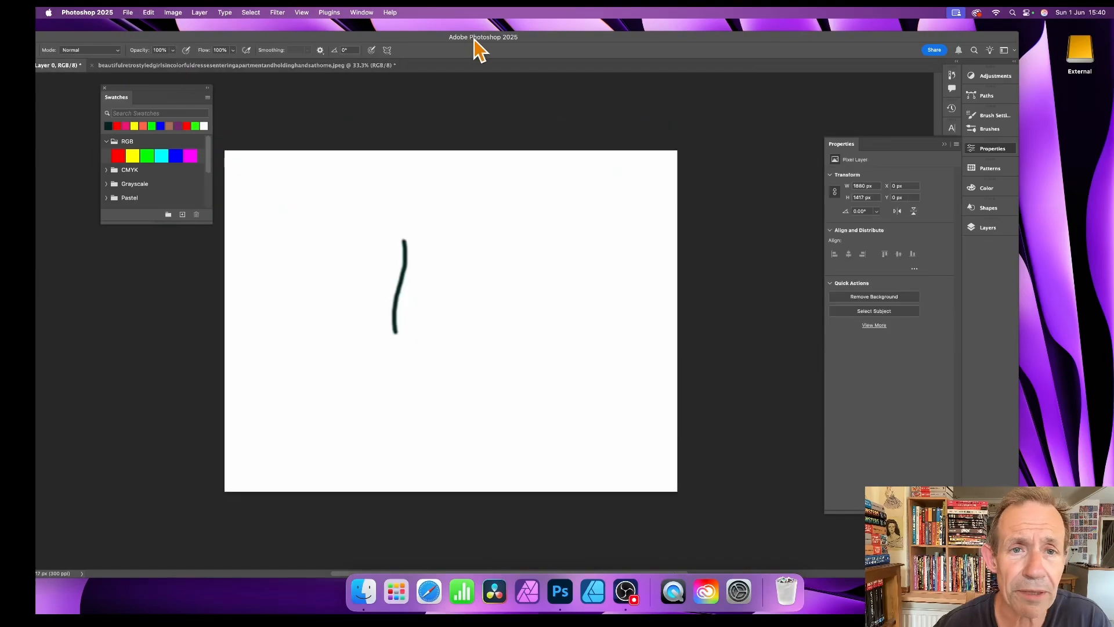
{"action": "mouse_move", "coordinate": [482, 44]}
{"action": "left_mouse_down"}
{"action": "mouse_move", "coordinate": [568, 44]}
{"action": "mouse_move", "coordinate": [561, 37]}
{"action": "left_mouse_up"}
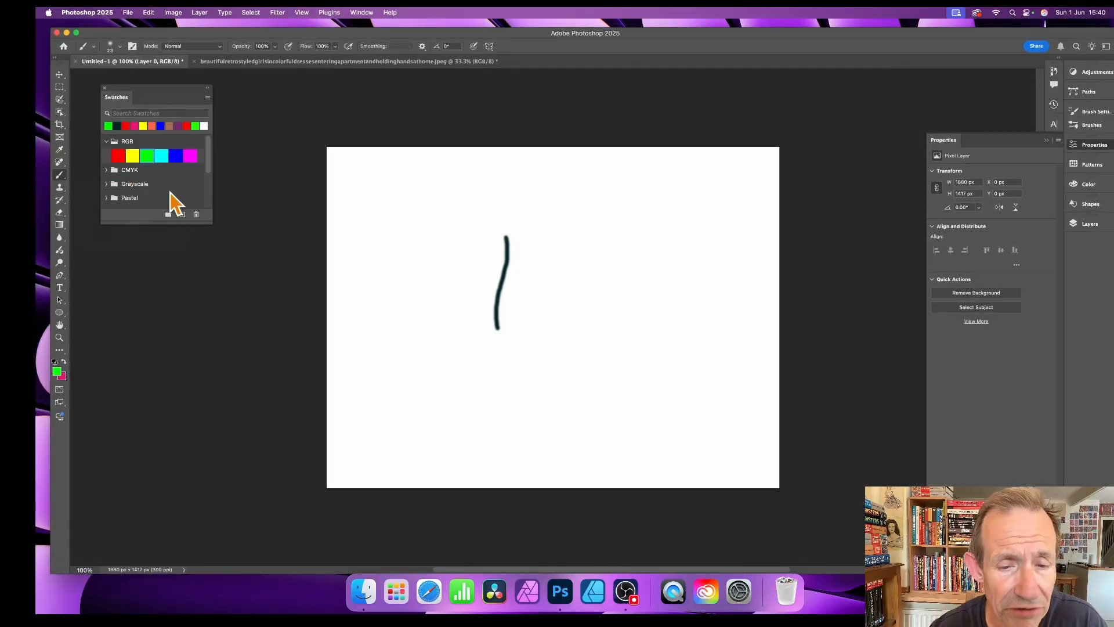
{"action": "left_click_drag", "start_coordinate": [523, 237], "coordinate": [513, 348]}
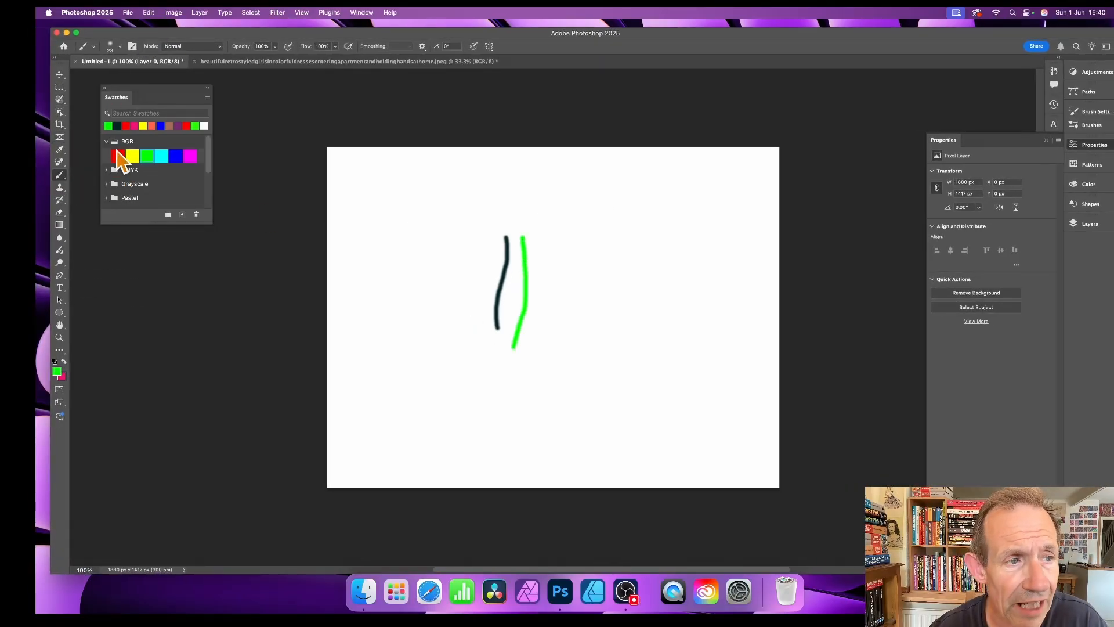
{"action": "left_click", "coordinate": [119, 156]}
{"action": "left_click_drag", "start_coordinate": [546, 239], "coordinate": [535, 348]}
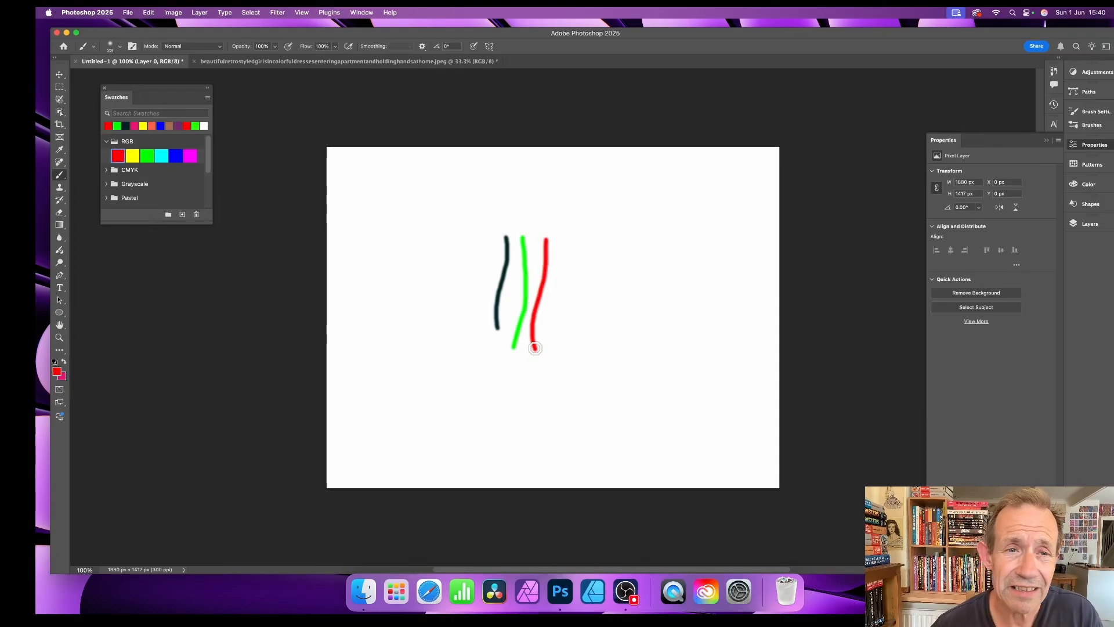
Step: Test the three-stroke drawing as Landscape Mixer style on the photo, cancel, and return to Untitled-1
{"action": "left_click", "coordinate": [330, 63]}
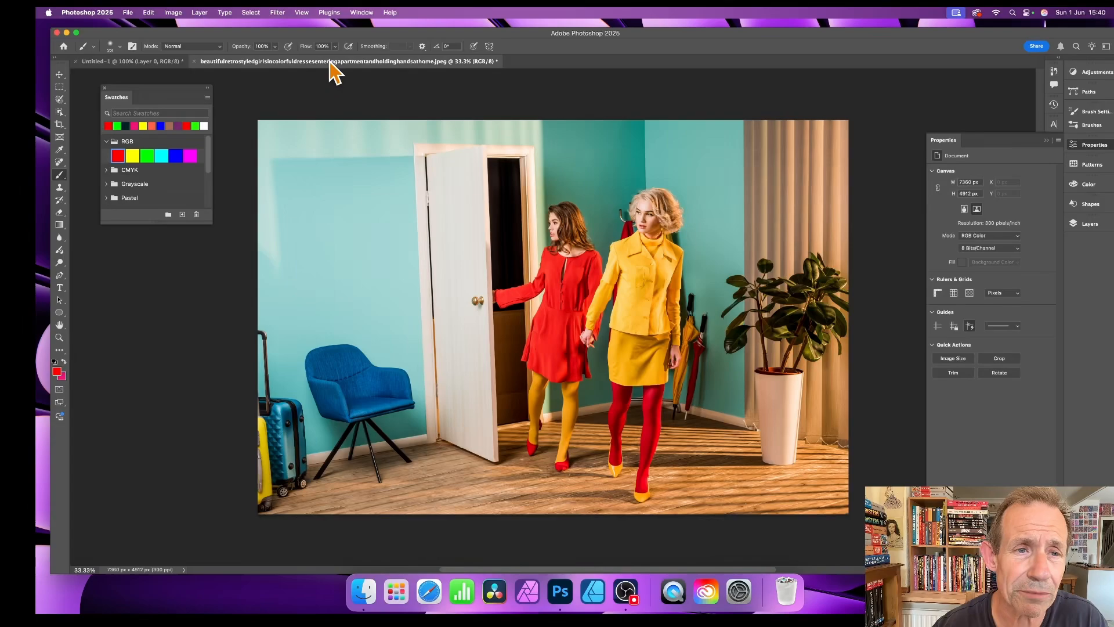
{"action": "left_click", "coordinate": [277, 12]}
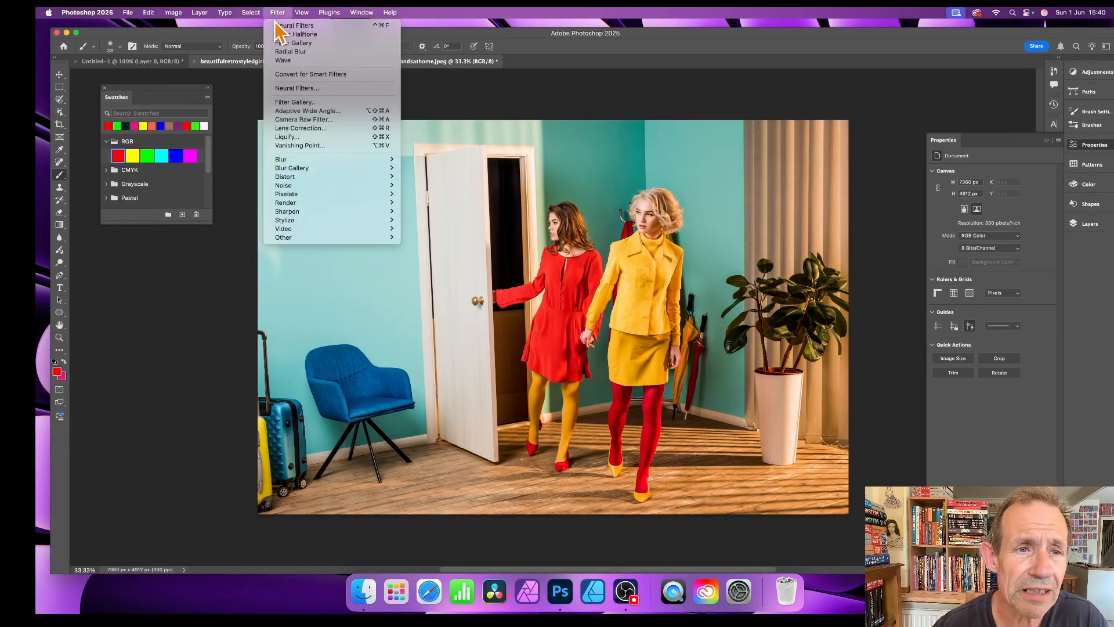
{"action": "left_click", "coordinate": [285, 88]}
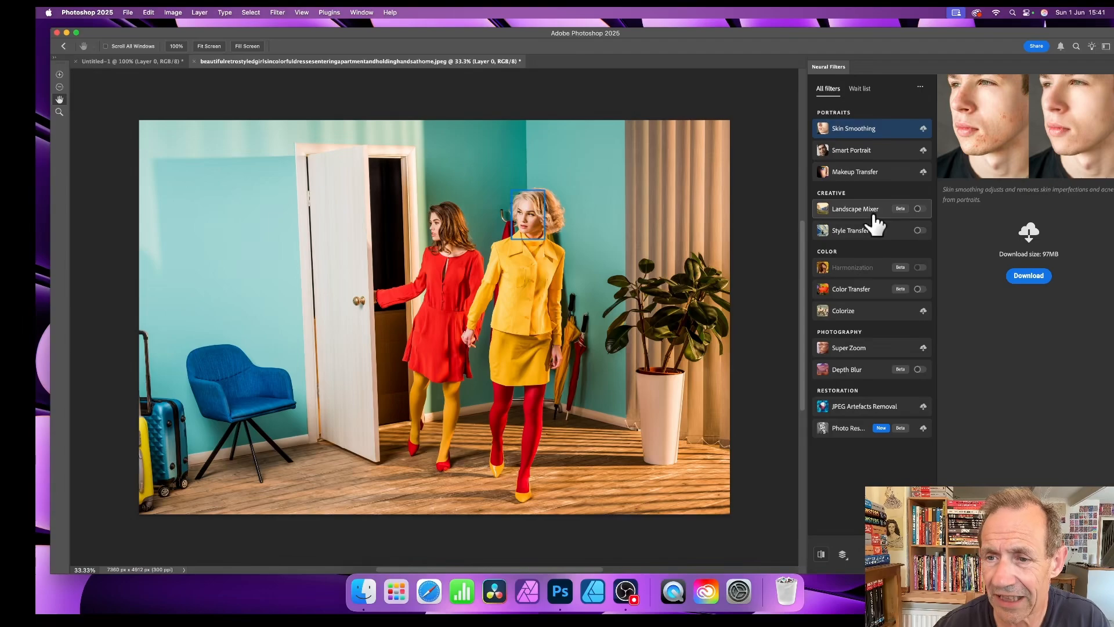
{"action": "left_click", "coordinate": [873, 214]}
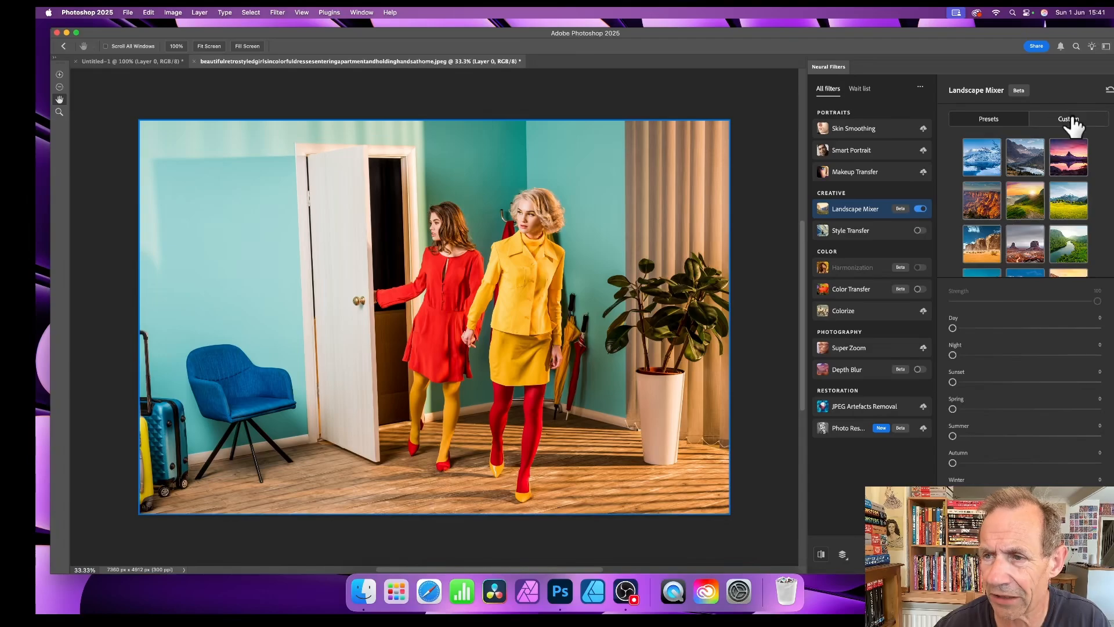
{"action": "left_click", "coordinate": [1020, 235]}
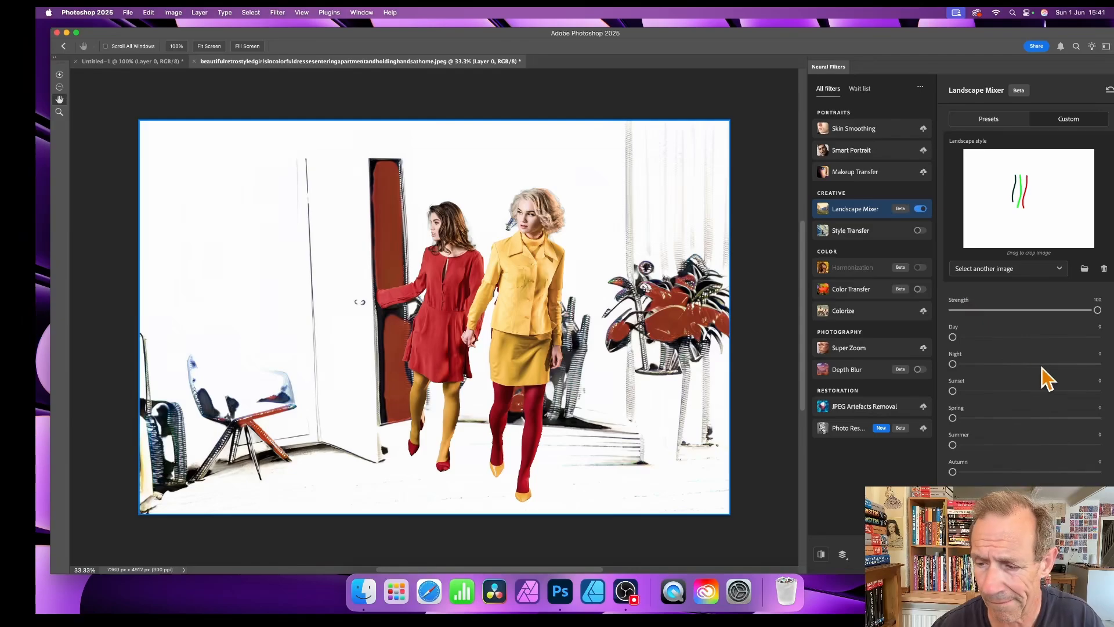
{"action": "left_click", "coordinate": [1081, 554]}
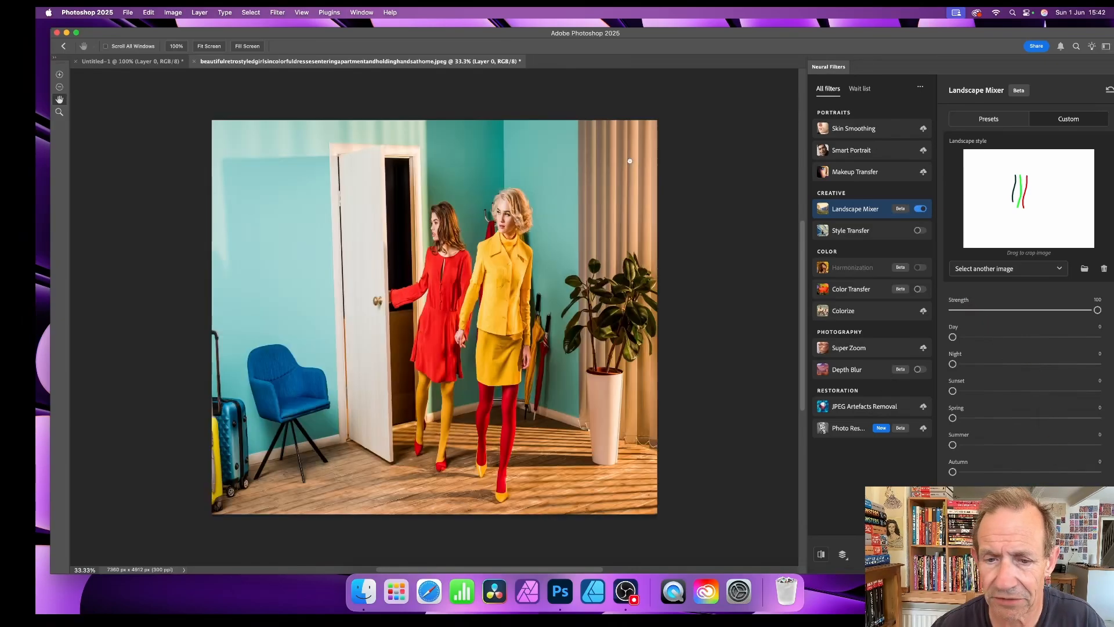
{"action": "left_click", "coordinate": [138, 62]}
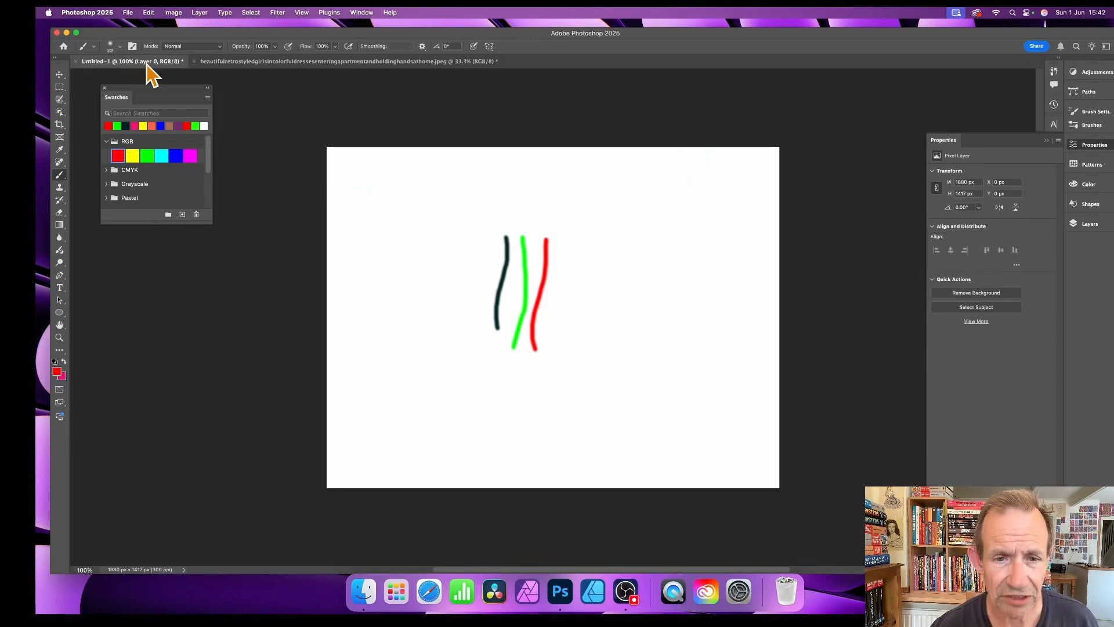
Step: Replace the strokes with a GX2_Location_050 striped gradient across Untitled-1, then return to the photo
{"action": "key", "text": "super+z"}
{"action": "key", "text": "super+z"}
{"action": "key", "text": "super+z"}
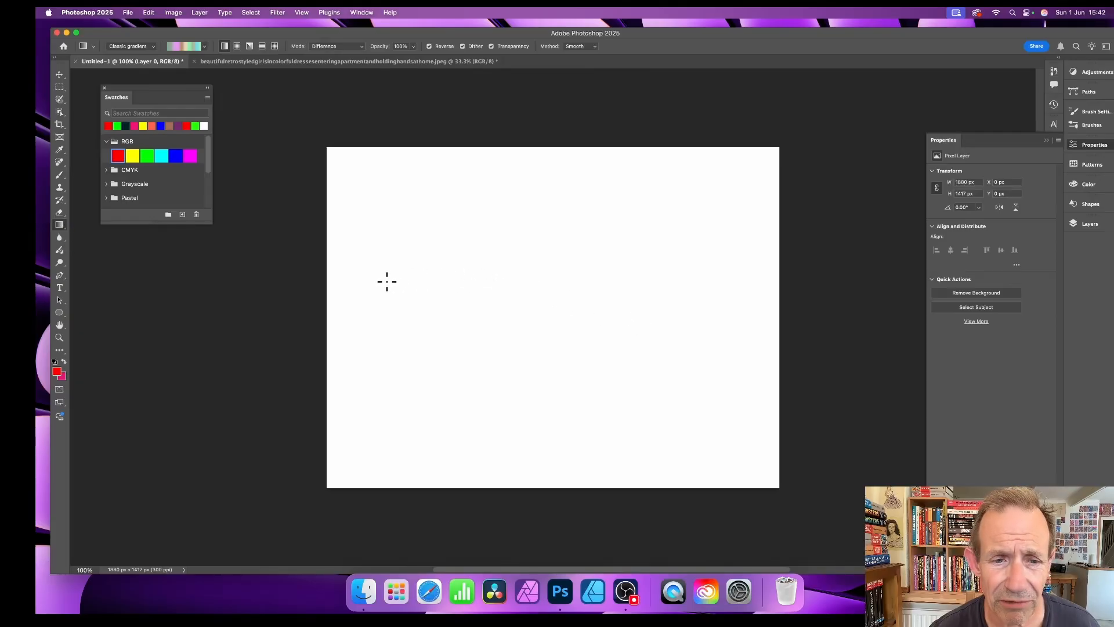
{"action": "left_click_drag", "start_coordinate": [387, 282], "coordinate": [729, 282]}
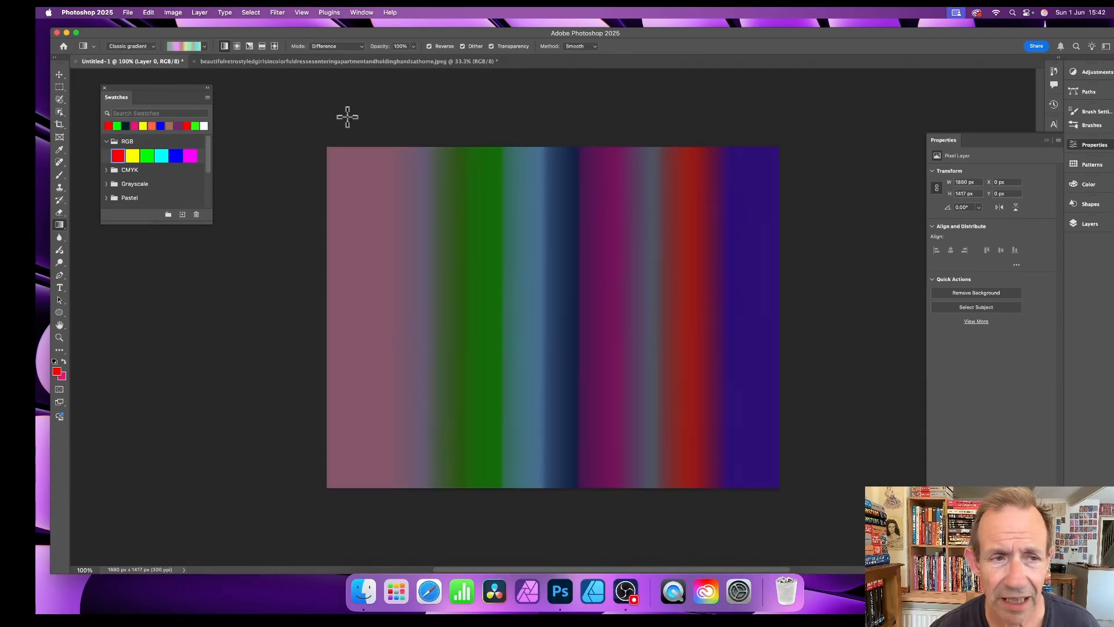
{"action": "left_click", "coordinate": [206, 48]}
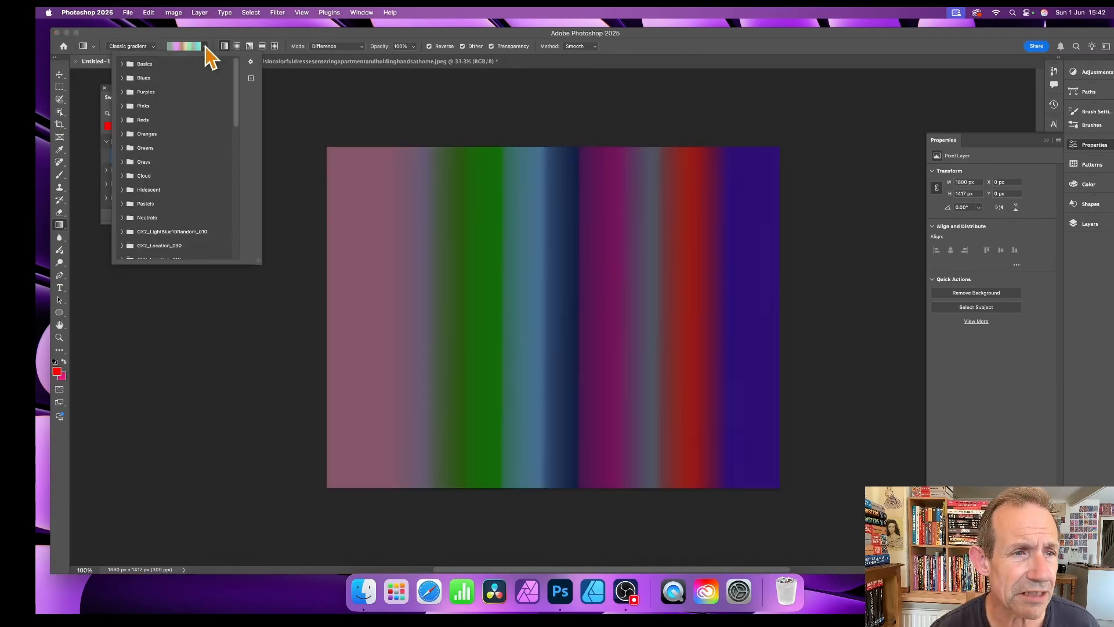
{"action": "scroll", "coordinate": [226, 227], "scroll_direction": "down", "scroll_amount": 4}
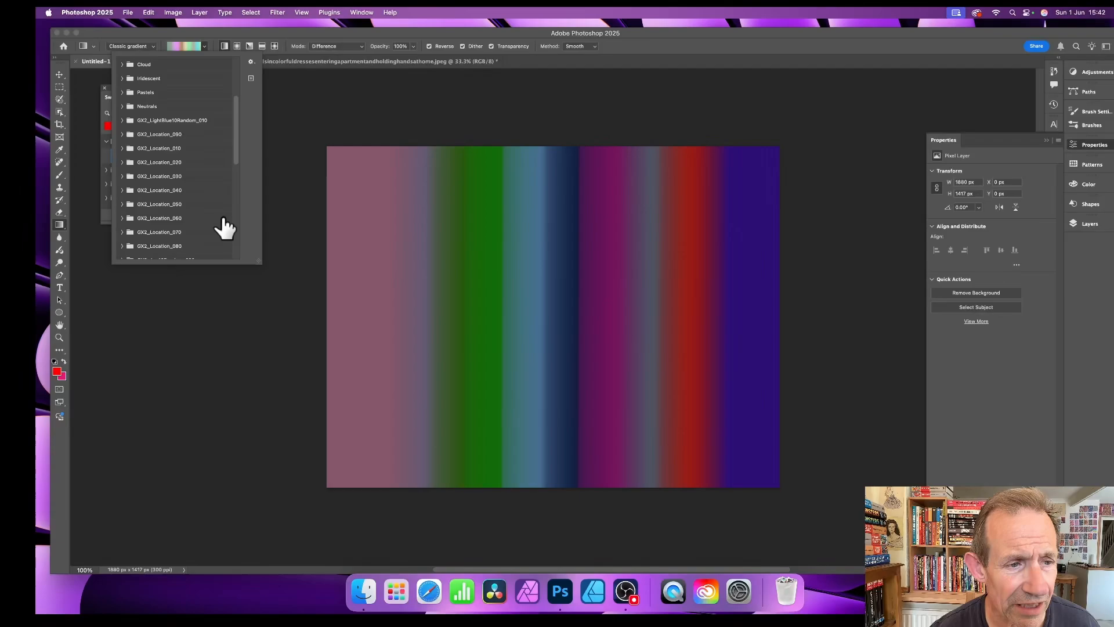
{"action": "left_click", "coordinate": [121, 203]}
{"action": "scroll", "coordinate": [180, 219], "scroll_direction": "down", "scroll_amount": 5}
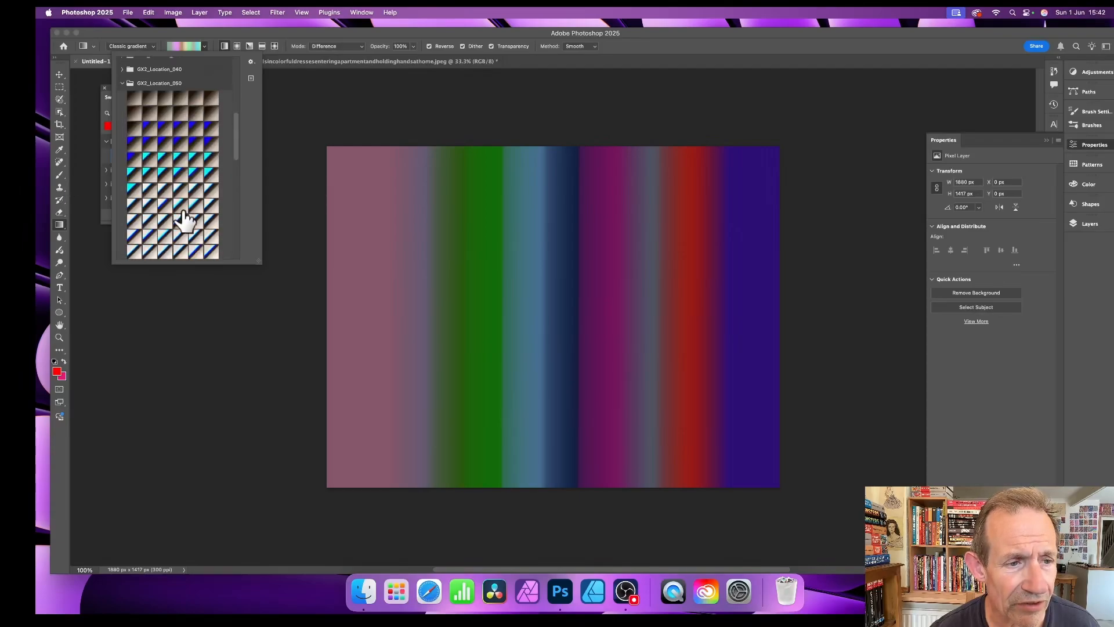
{"action": "left_click", "coordinate": [163, 165]}
{"action": "left_click_drag", "start_coordinate": [389, 302], "coordinate": [700, 301]}
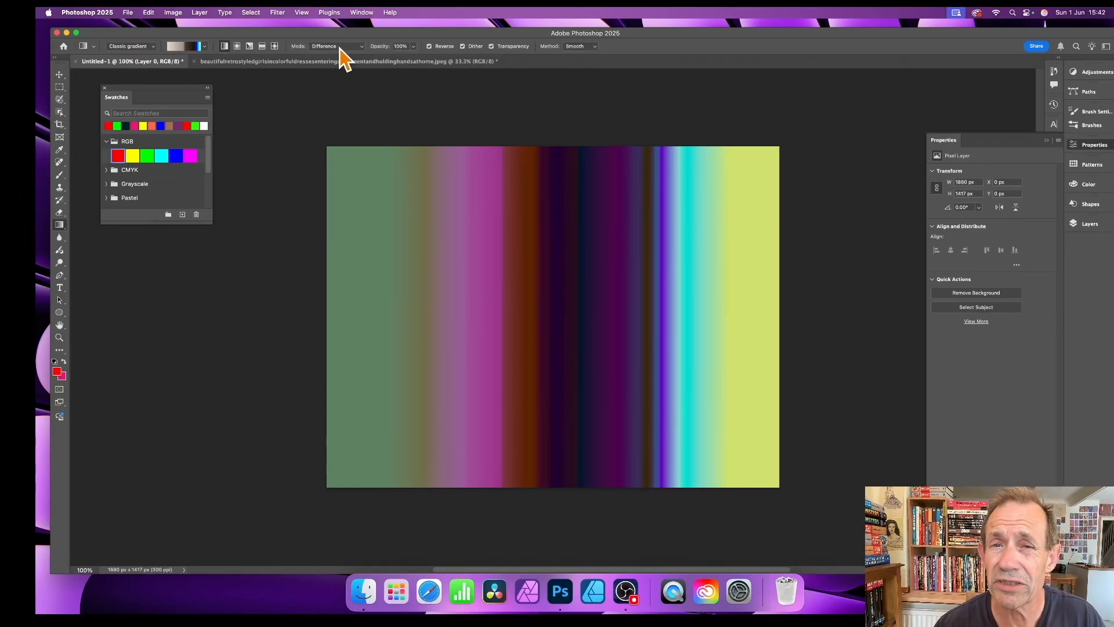
{"action": "left_click", "coordinate": [384, 61]}
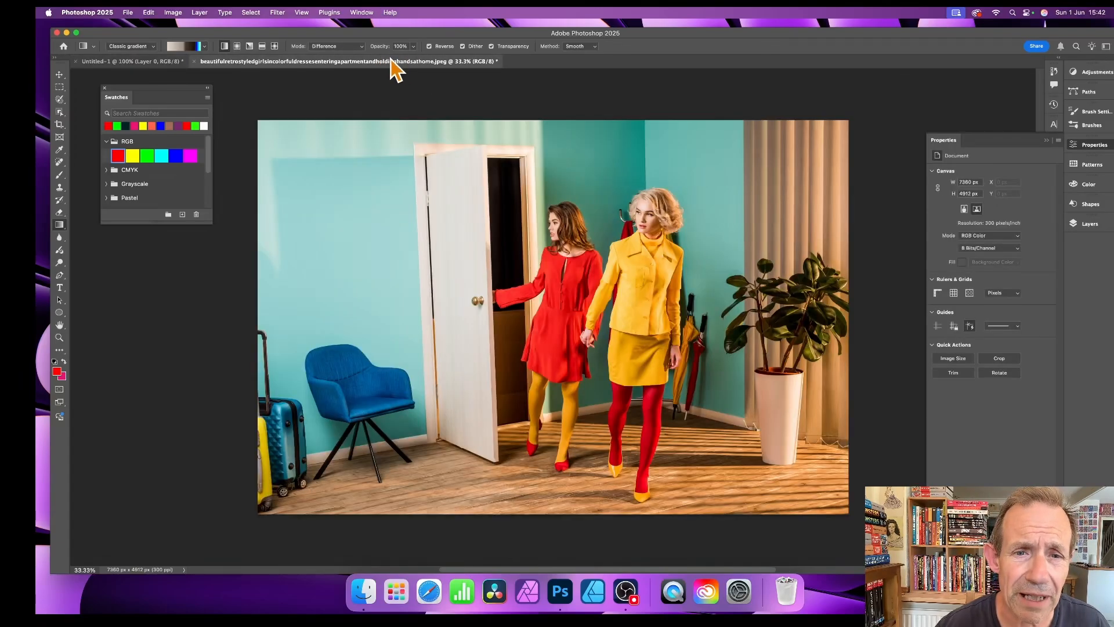
{"action": "left_click", "coordinate": [275, 12]}
{"action": "left_click", "coordinate": [290, 88]}
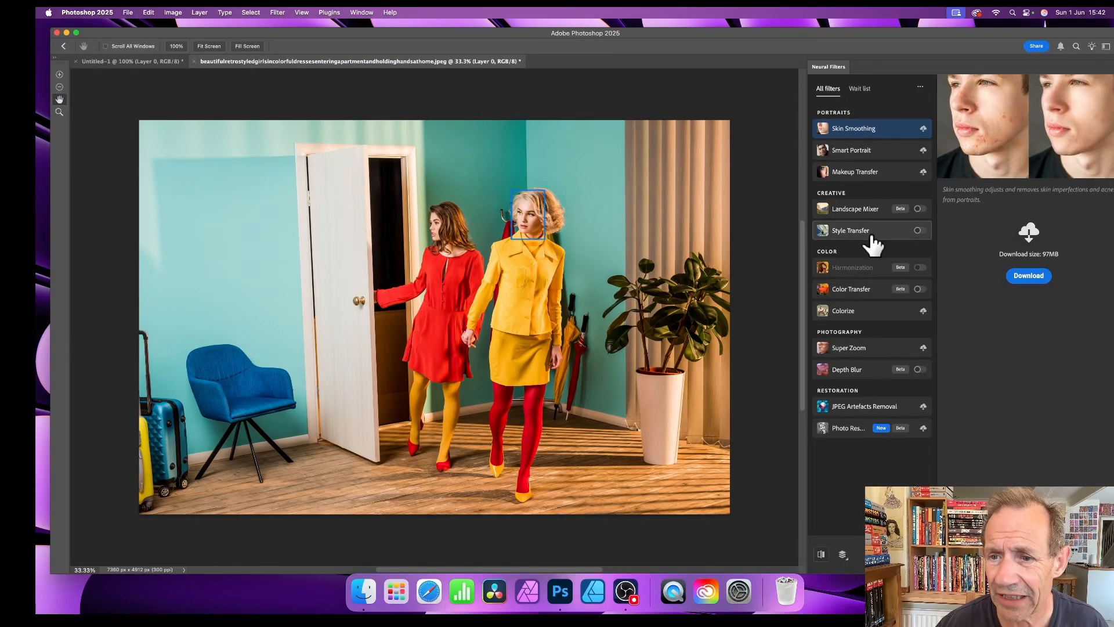
{"action": "left_click", "coordinate": [875, 215]}
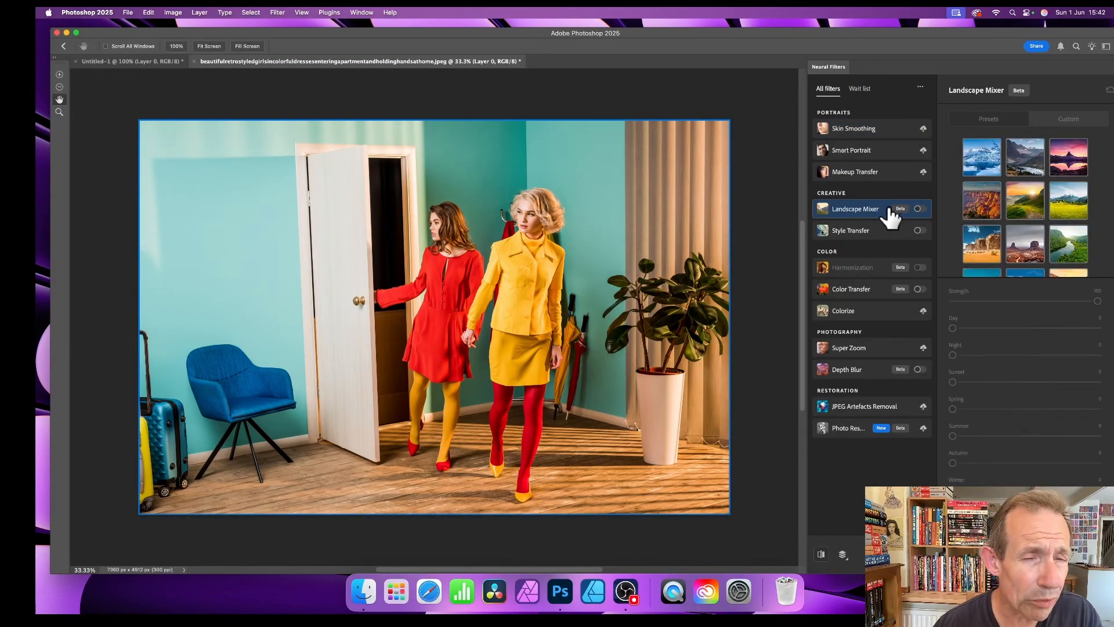
{"action": "mouse_move", "coordinate": [890, 216]}
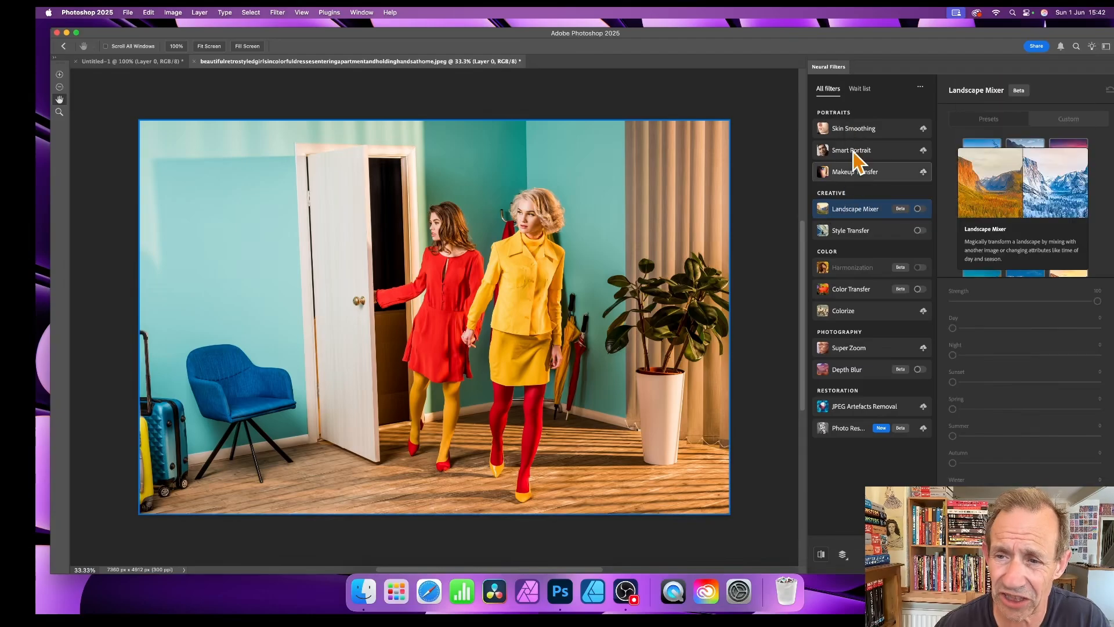
{"action": "left_click", "coordinate": [920, 209]}
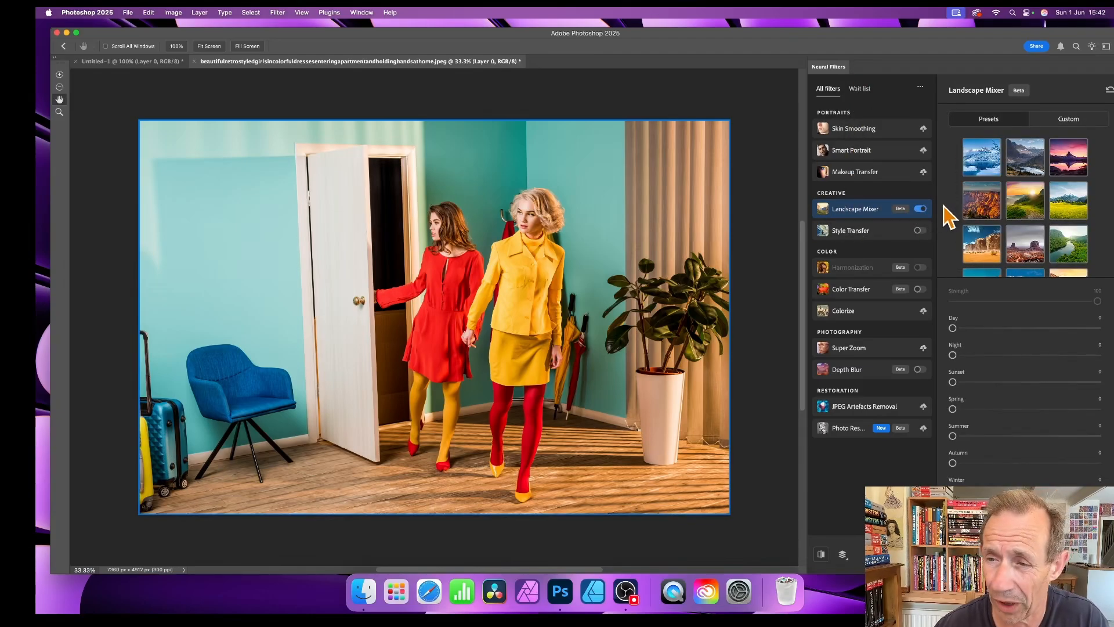
{"action": "left_click", "coordinate": [1067, 121]}
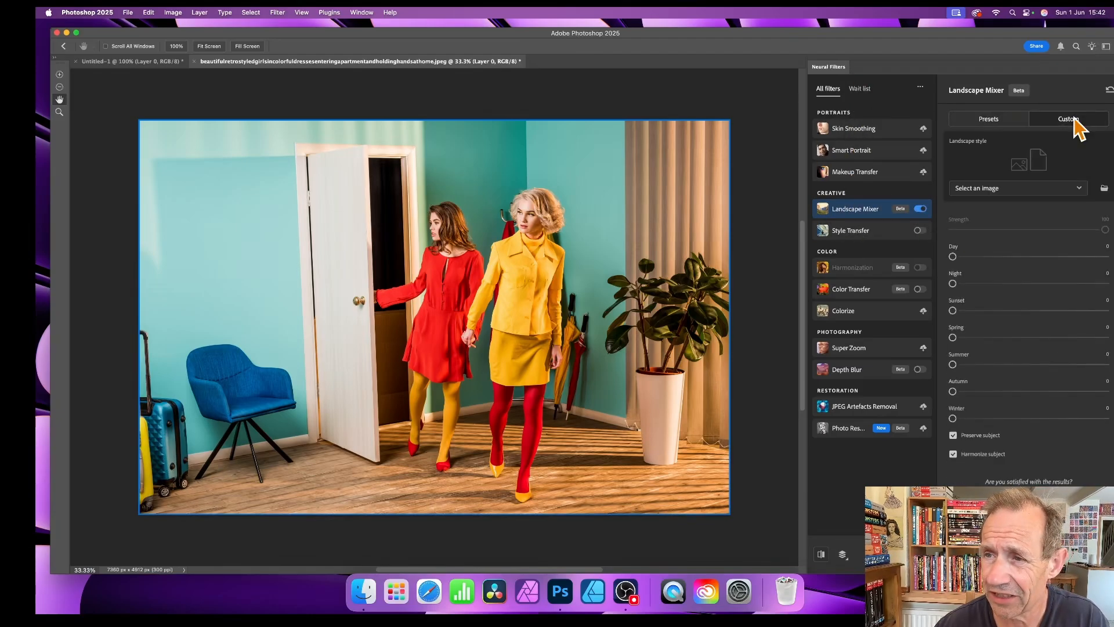
{"action": "left_click", "coordinate": [1008, 196]}
{"action": "left_click", "coordinate": [985, 216]}
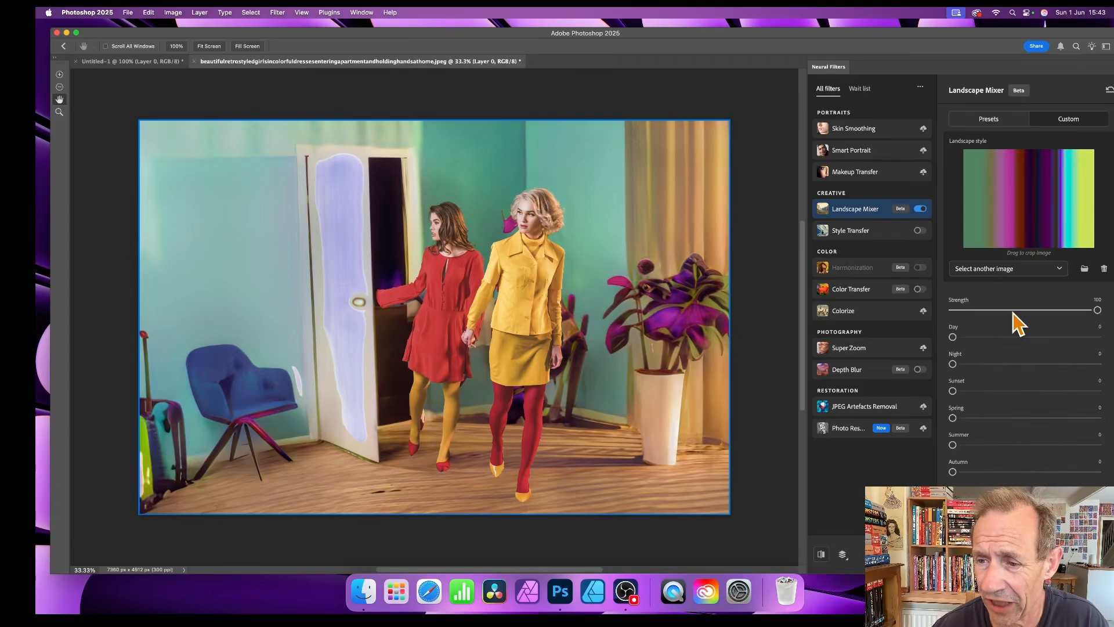
{"action": "left_click", "coordinate": [985, 311]}
{"action": "left_click_drag", "start_coordinate": [984, 311], "coordinate": [965, 311]}
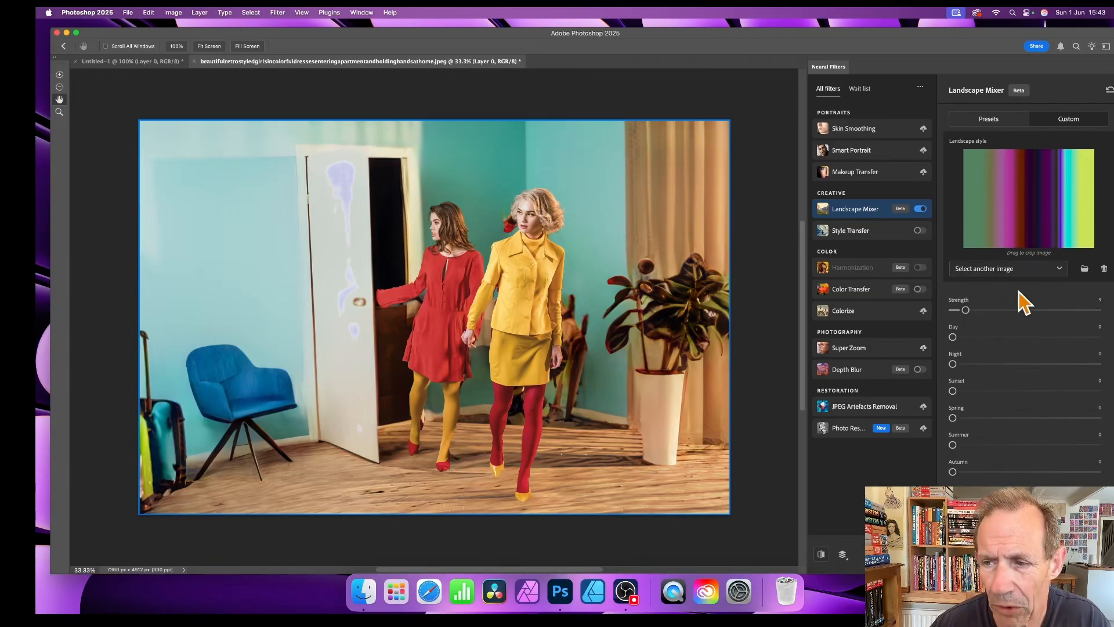
{"action": "left_click_drag", "start_coordinate": [980, 310], "coordinate": [1100, 310]}
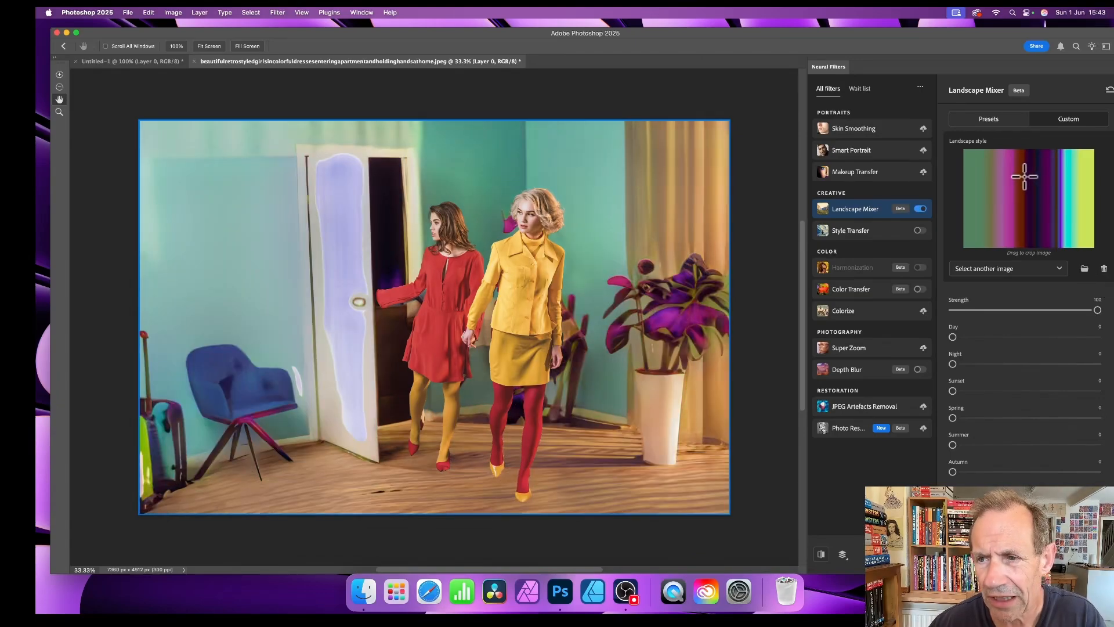
{"action": "left_click_drag", "start_coordinate": [1002, 164], "coordinate": [1043, 204]}
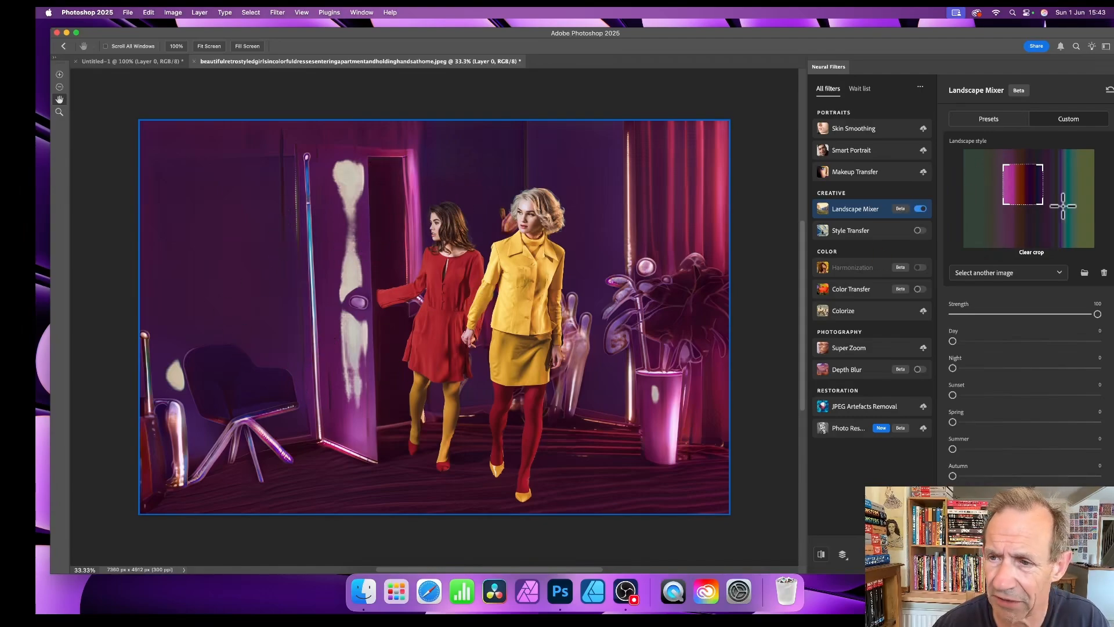
{"action": "left_click_drag", "start_coordinate": [1024, 181], "coordinate": [1061, 176]}
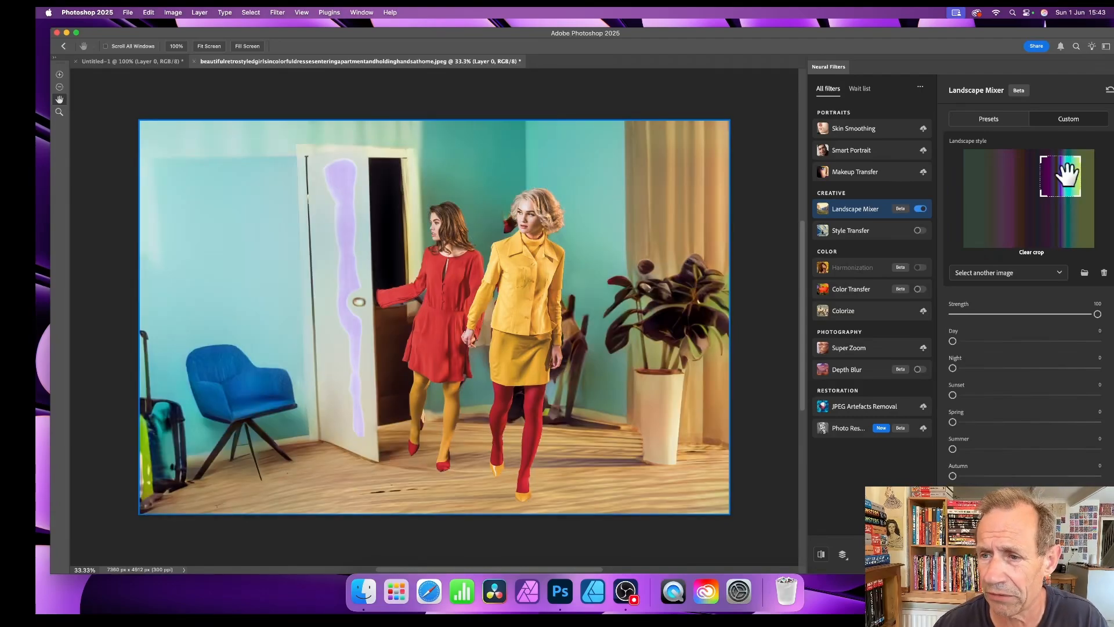
{"action": "left_click_drag", "start_coordinate": [1062, 176], "coordinate": [995, 212]}
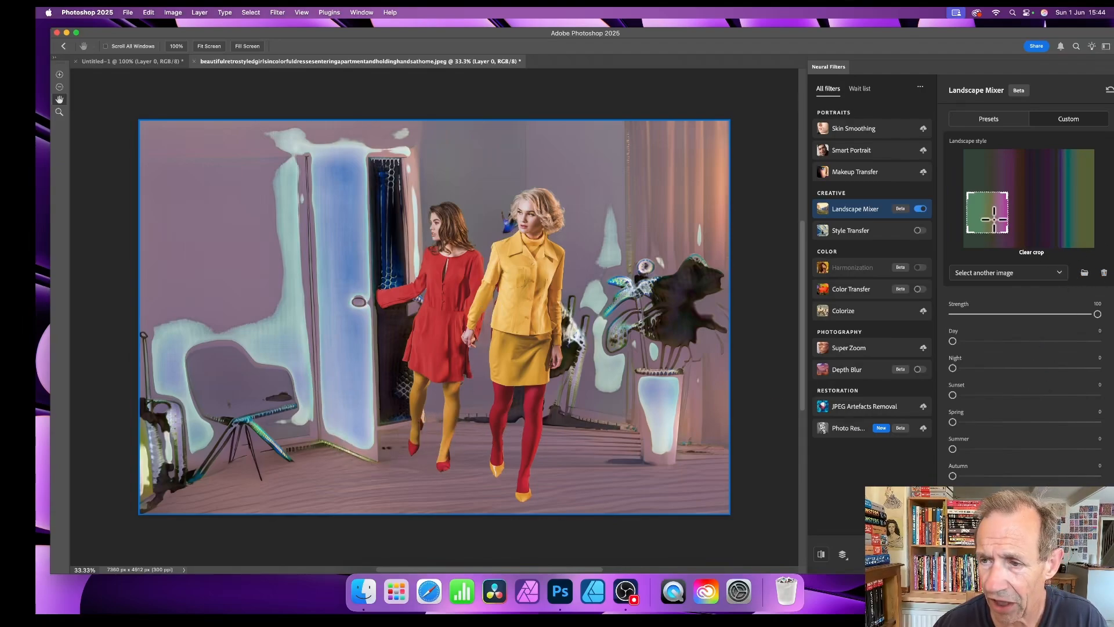
{"action": "left_click_drag", "start_coordinate": [995, 219], "coordinate": [1072, 230]}
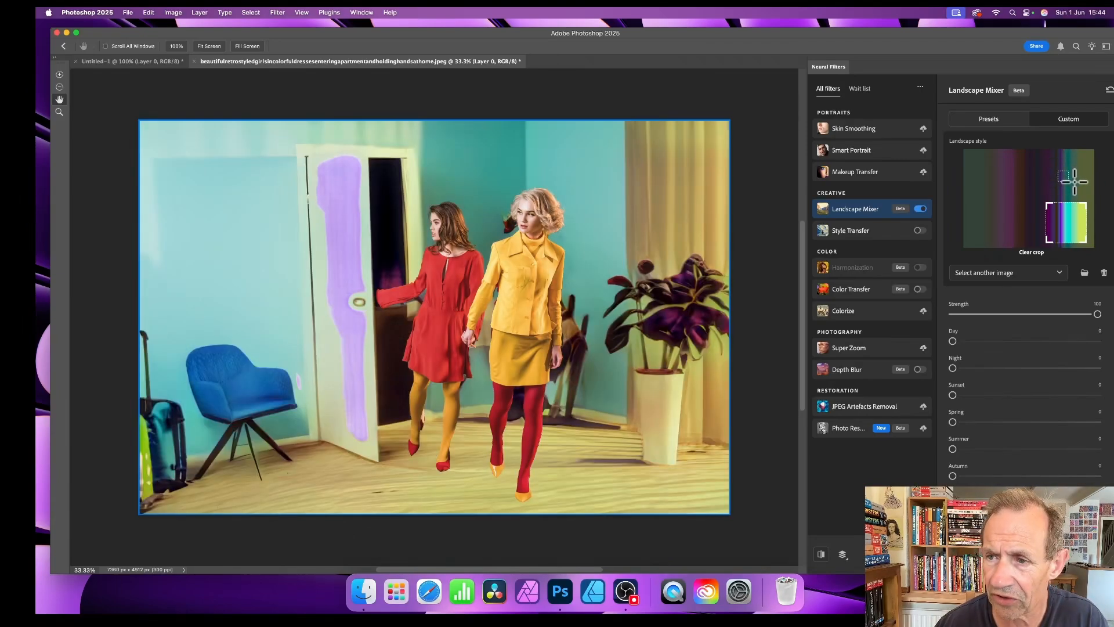
{"action": "left_click_drag", "start_coordinate": [1075, 182], "coordinate": [1076, 182]}
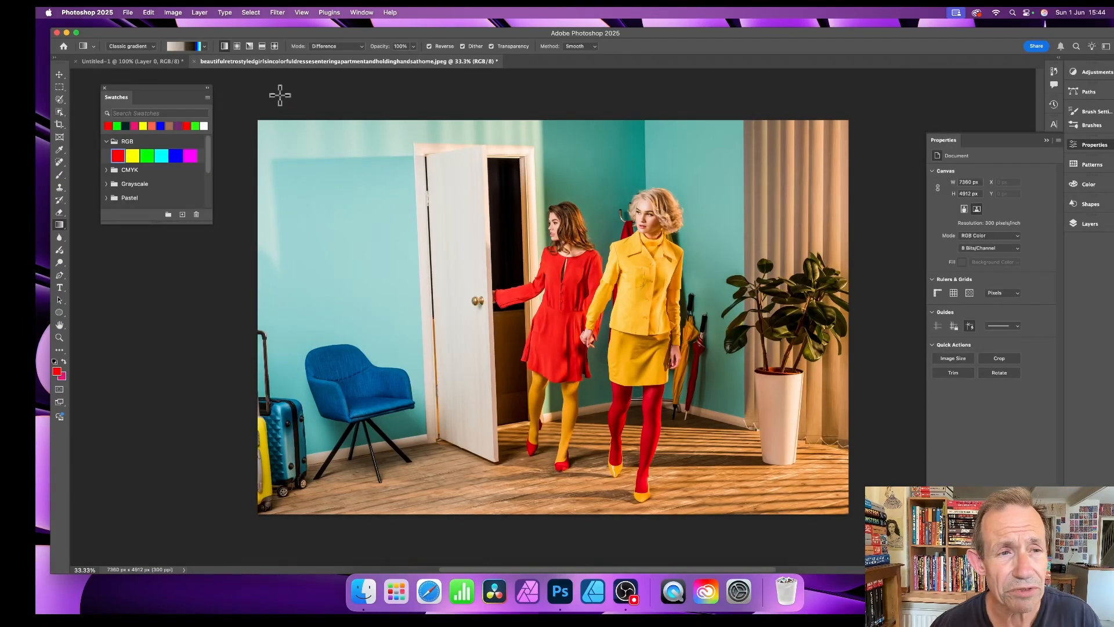
Step: Fill Untitled-1 with a Noise-type gradient whose green (G) range is narrowed
{"action": "left_click", "coordinate": [152, 62]}
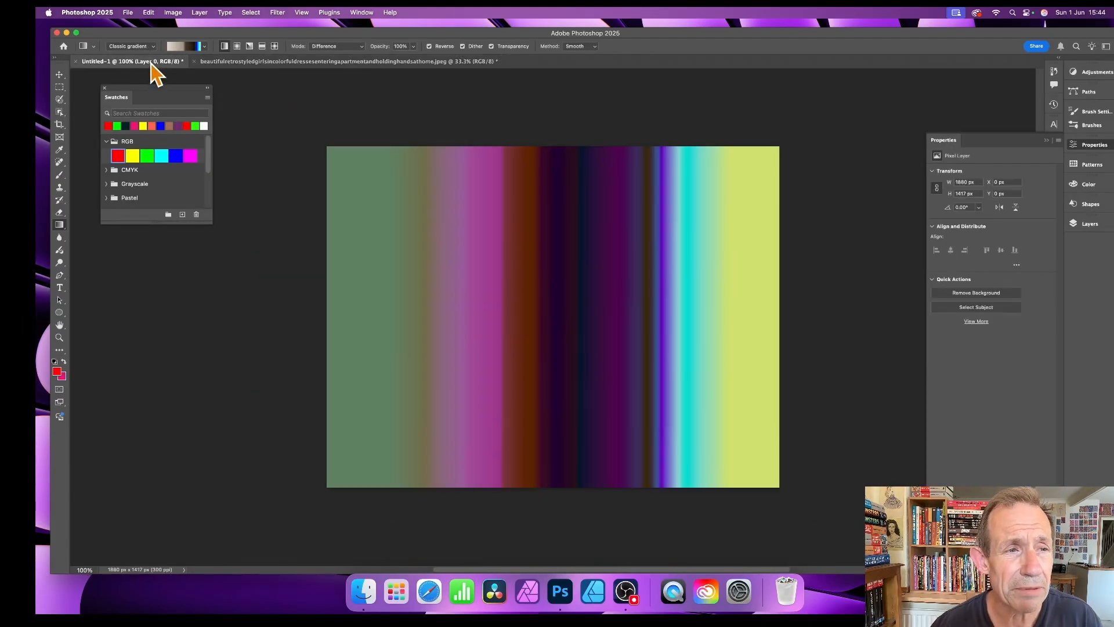
{"action": "left_click", "coordinate": [187, 47]}
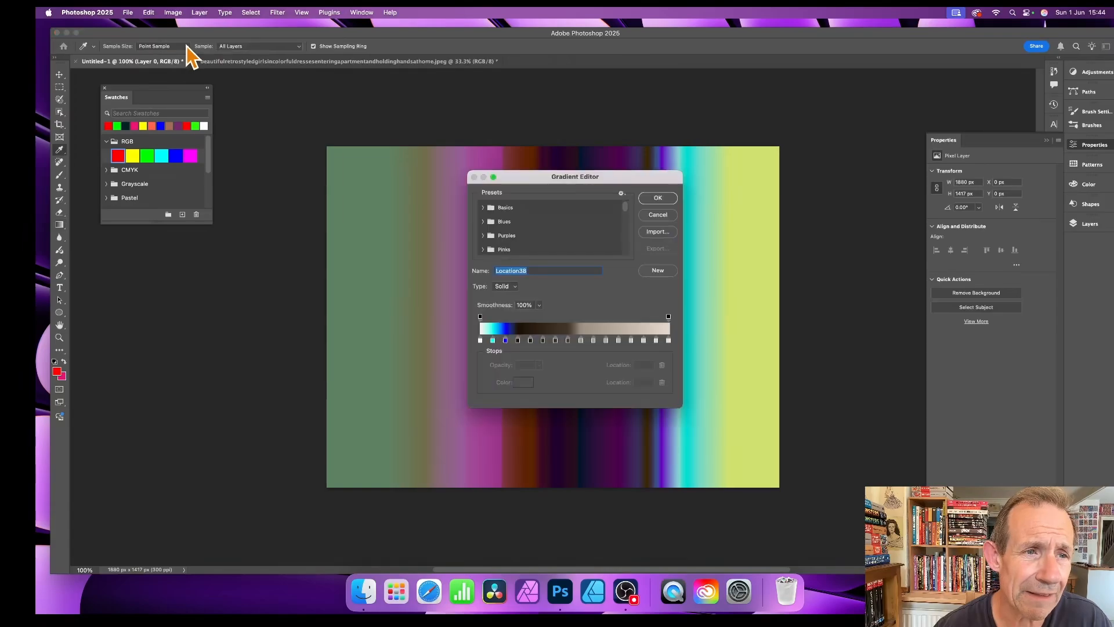
{"action": "left_click_drag", "start_coordinate": [537, 177], "coordinate": [415, 119]}
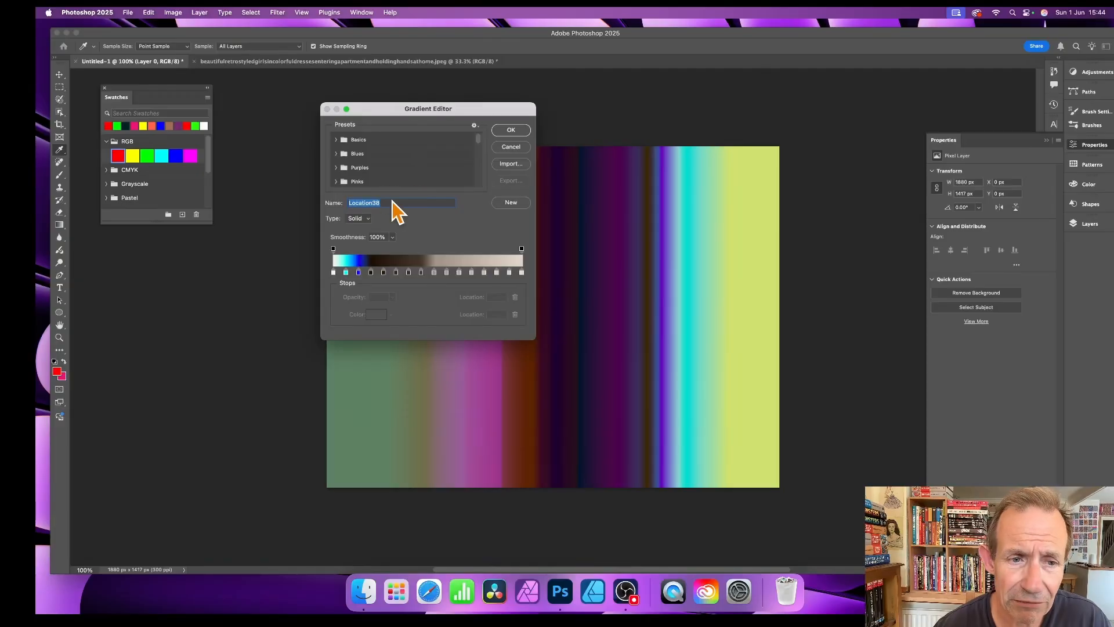
{"action": "left_click", "coordinate": [356, 219]}
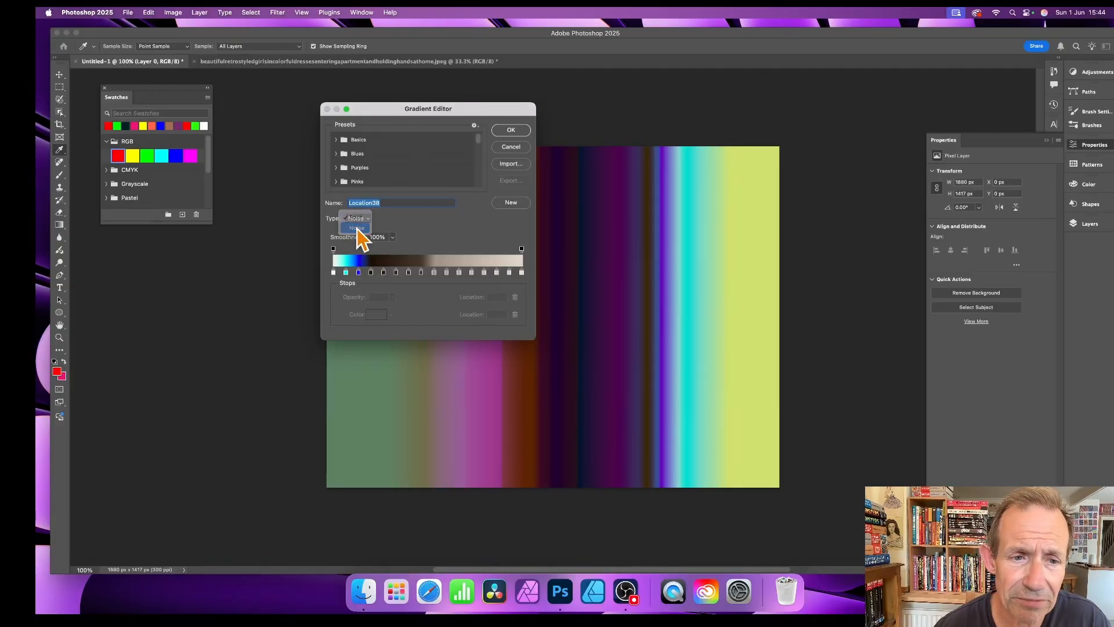
{"action": "left_click", "coordinate": [357, 229]}
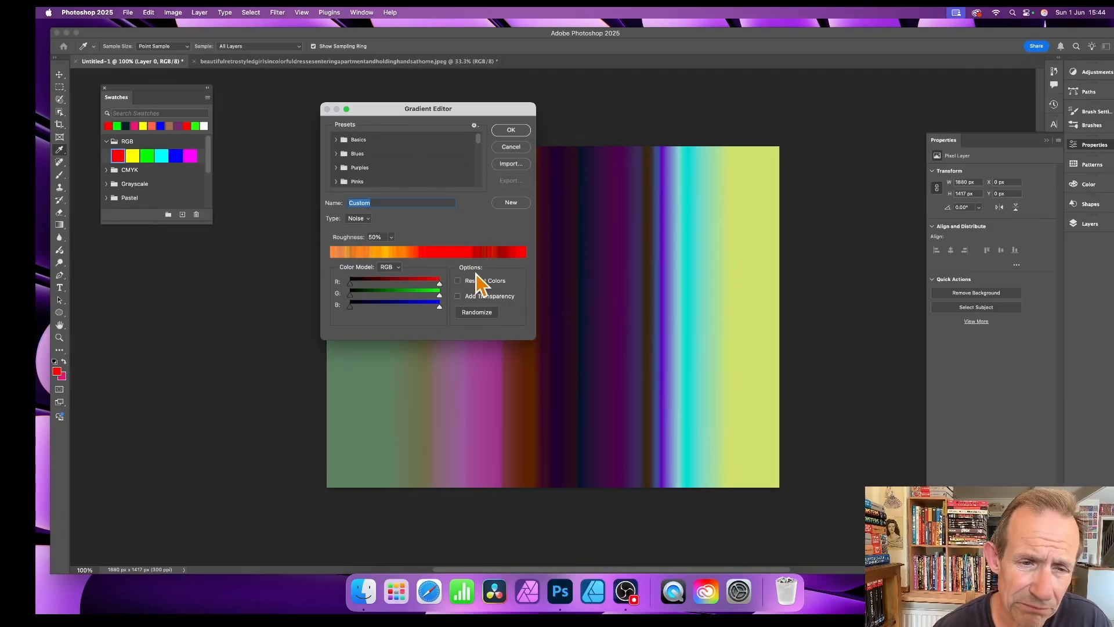
{"action": "mouse_move", "coordinate": [439, 297]}
{"action": "left_mouse_down"}
{"action": "mouse_move", "coordinate": [381, 297]}
{"action": "mouse_move", "coordinate": [441, 299]}
{"action": "mouse_move", "coordinate": [388, 297]}
{"action": "mouse_move", "coordinate": [418, 297]}
{"action": "left_mouse_up"}
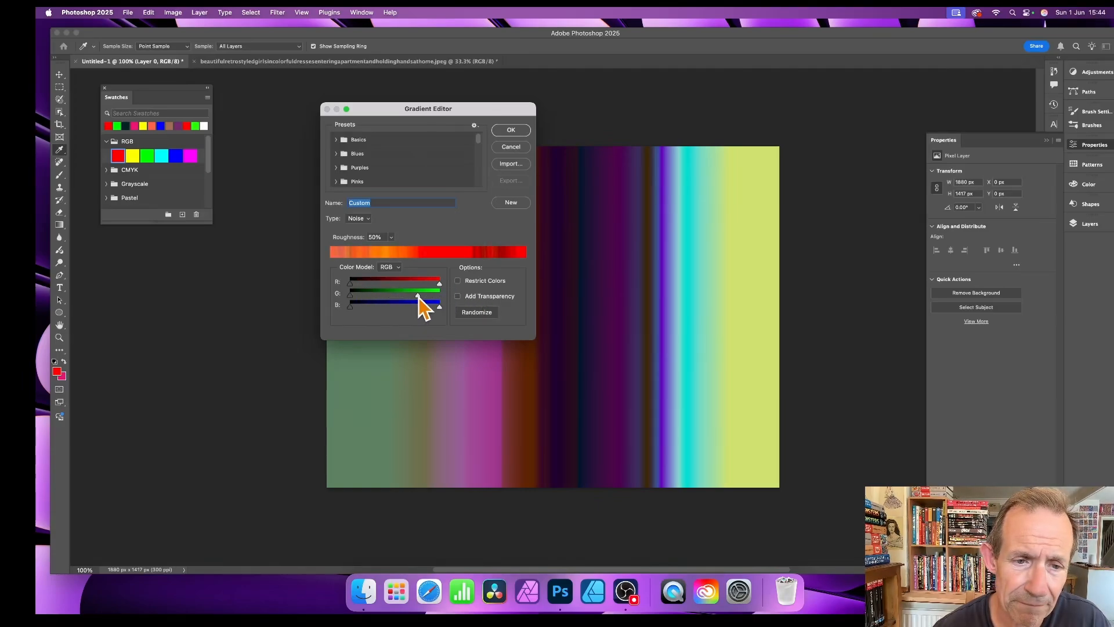
{"action": "left_click", "coordinate": [518, 133]}
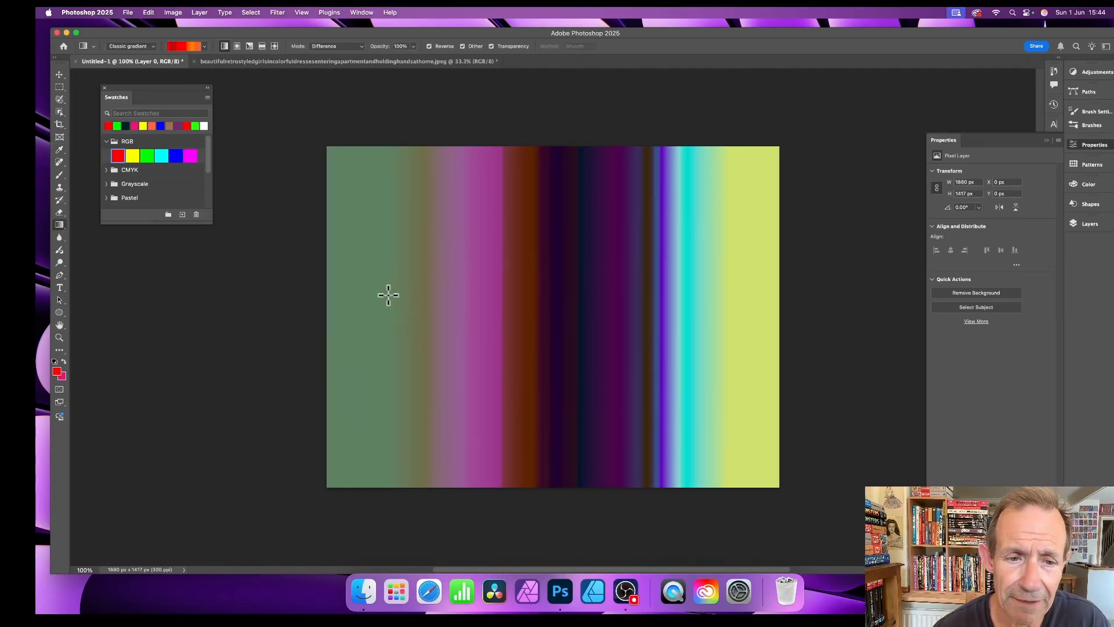
{"action": "left_click_drag", "start_coordinate": [343, 286], "coordinate": [770, 290]}
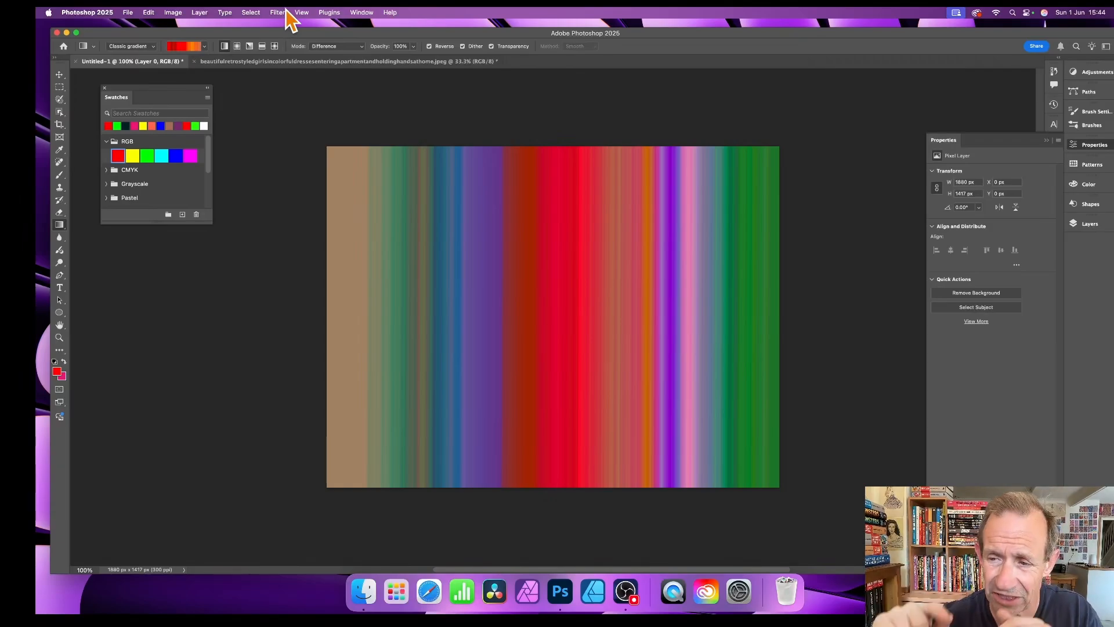
Step: Open Neural Filters on the two-women photo and switch on Landscape Mixer
{"action": "left_click", "coordinate": [261, 62]}
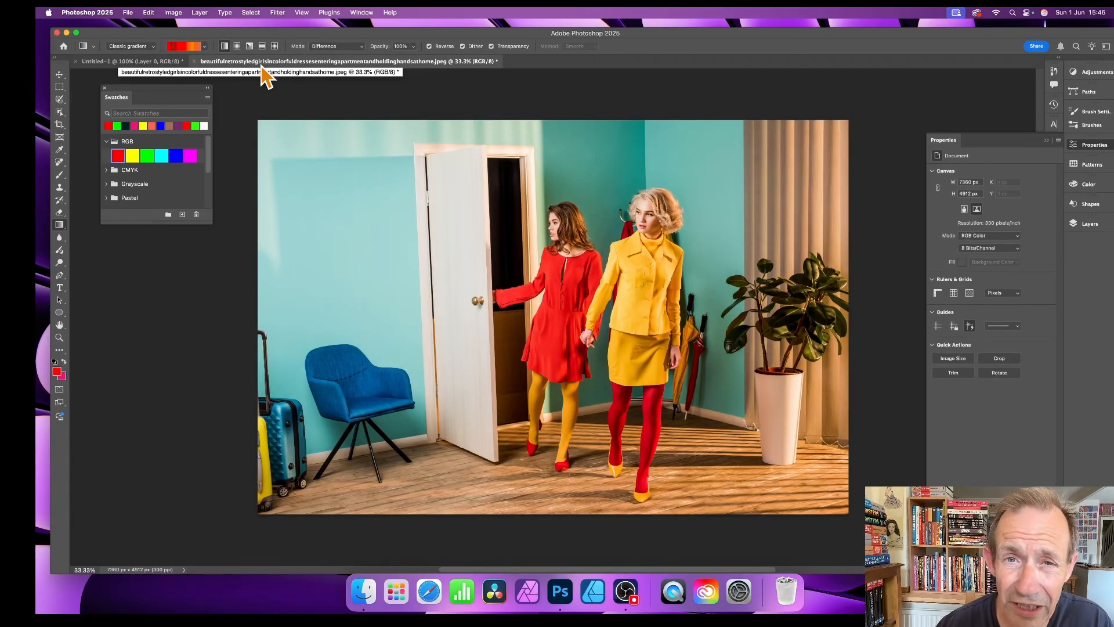
{"action": "left_click", "coordinate": [277, 12]}
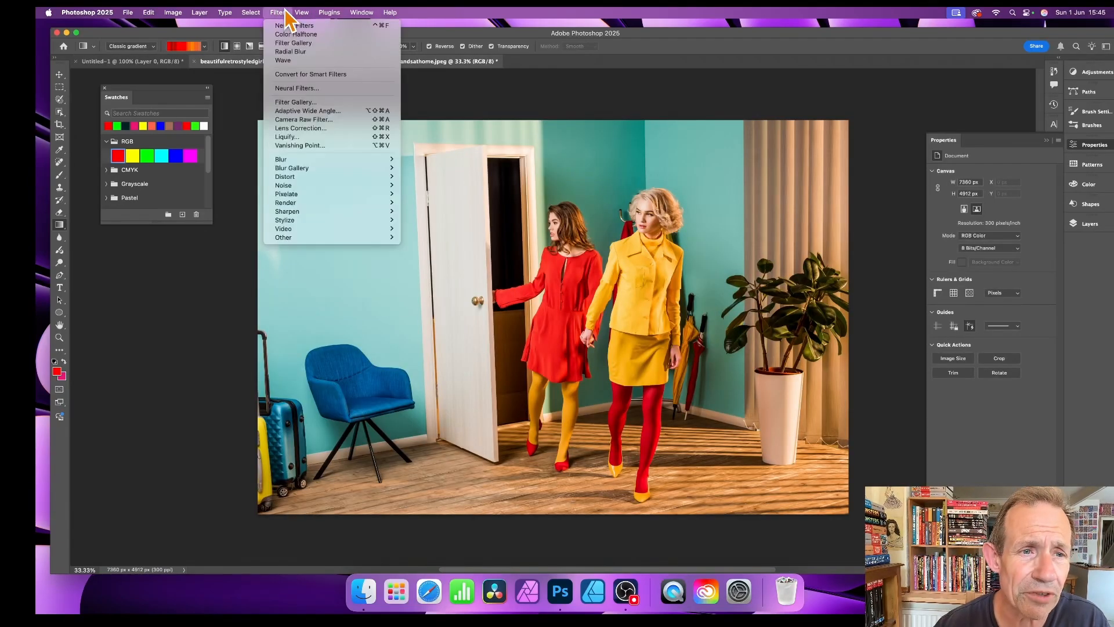
{"action": "left_click", "coordinate": [284, 90]}
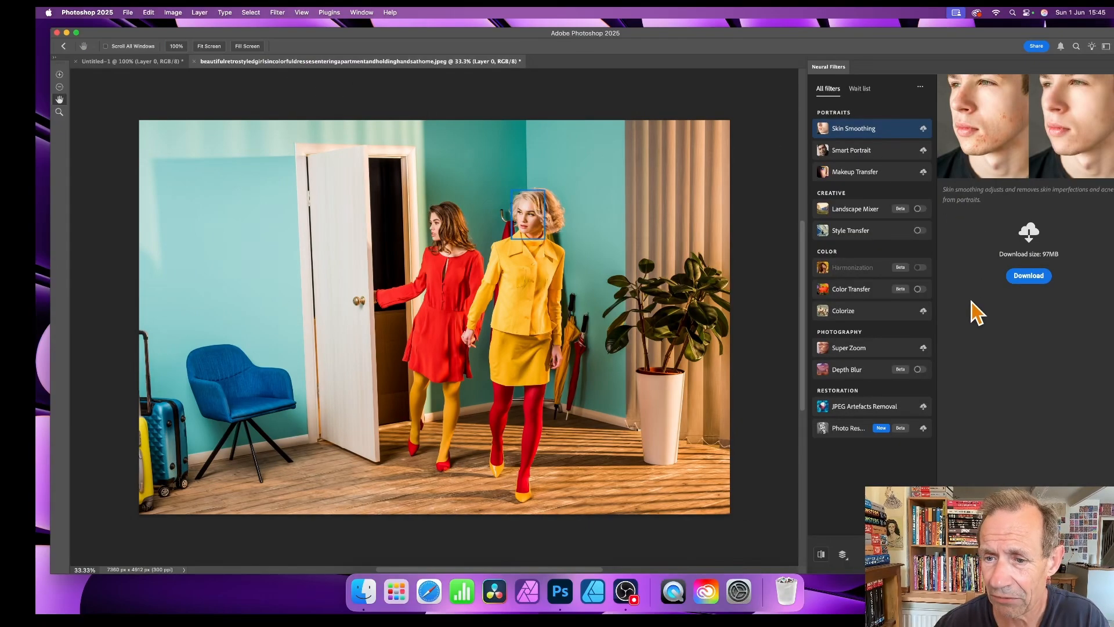
{"action": "left_click", "coordinate": [856, 213]}
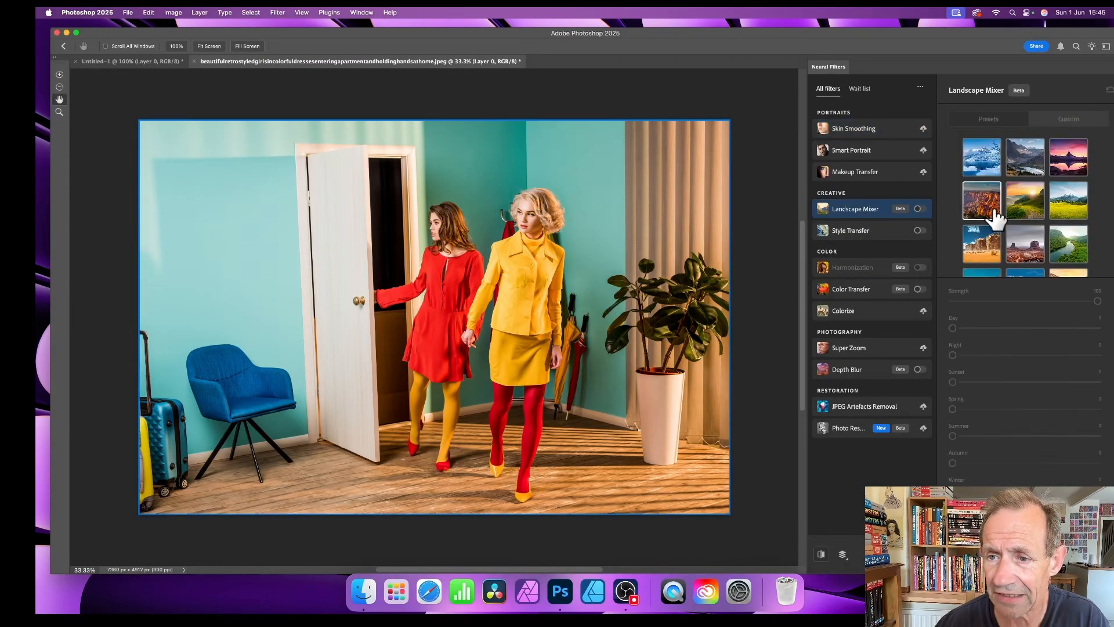
{"action": "left_click", "coordinate": [921, 209]}
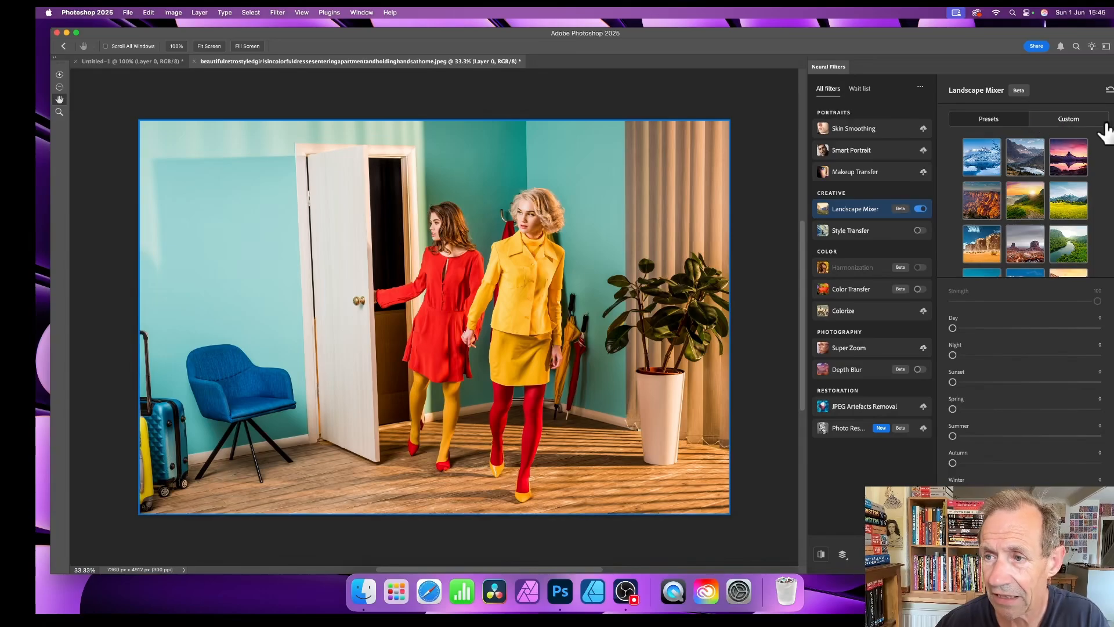
Step: Use the Untitled-1 noise gradient as custom style, cropped to a small red area
{"action": "left_click", "coordinate": [1072, 120]}
{"action": "left_click", "coordinate": [1010, 188]}
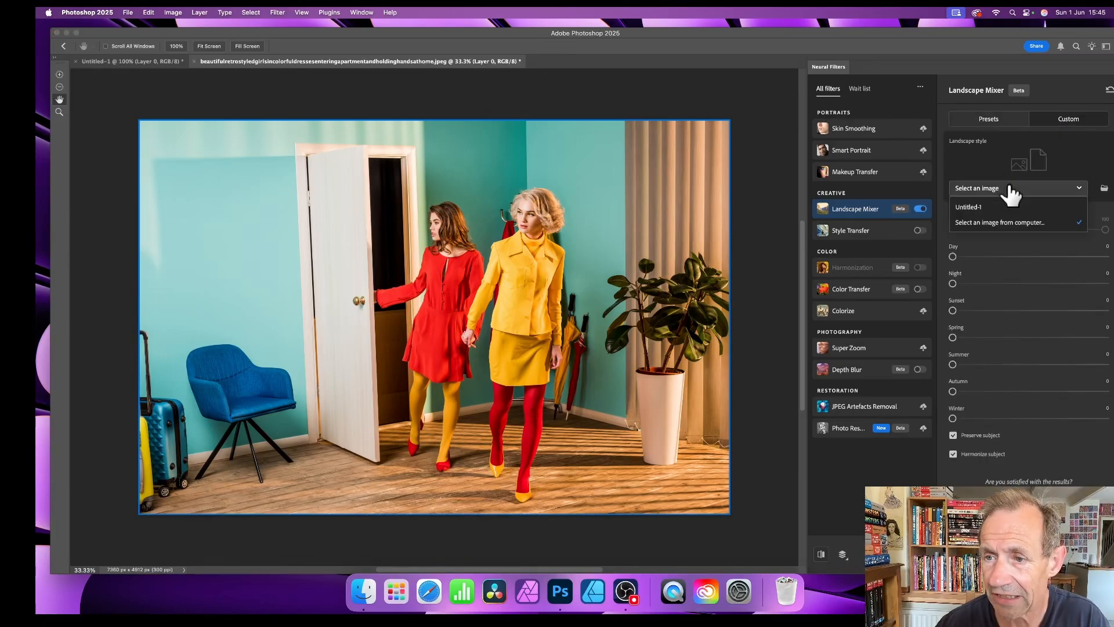
{"action": "left_click", "coordinate": [977, 207]}
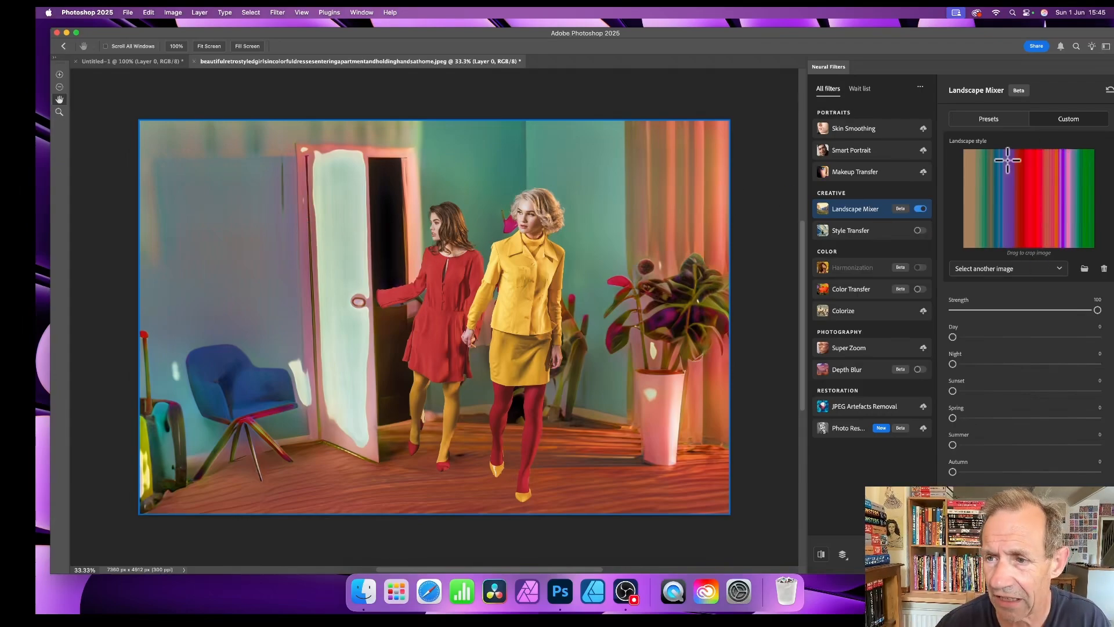
{"action": "left_click_drag", "start_coordinate": [1022, 170], "coordinate": [1039, 184]}
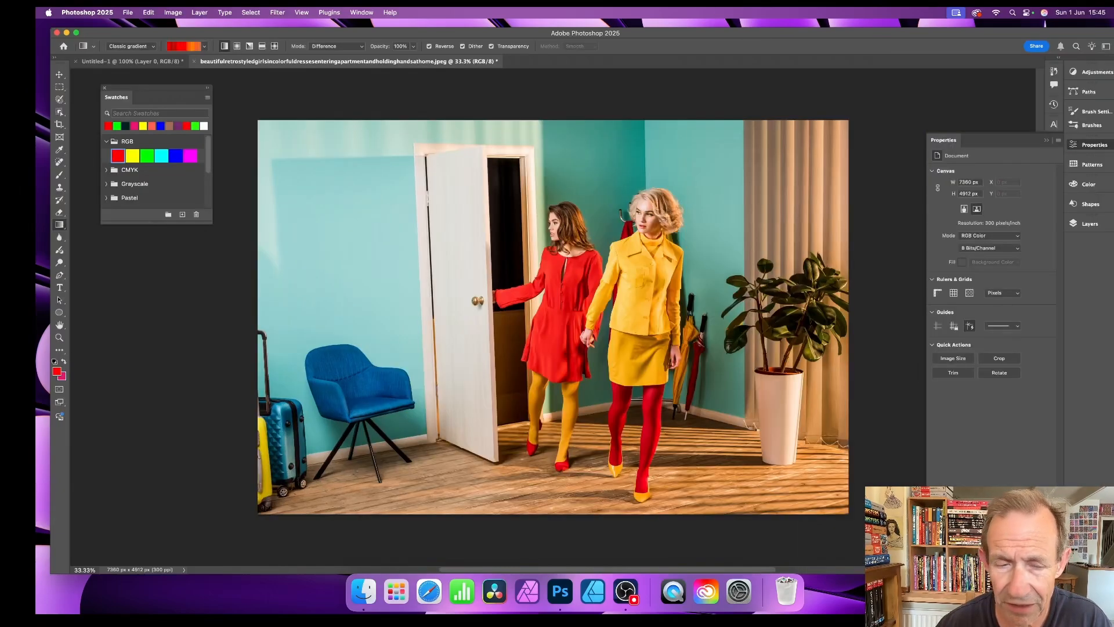
Step: Select a small rectangle across Untitled-1's pink and purple stripes and define it as Pattern 3
{"action": "left_click", "coordinate": [142, 62]}
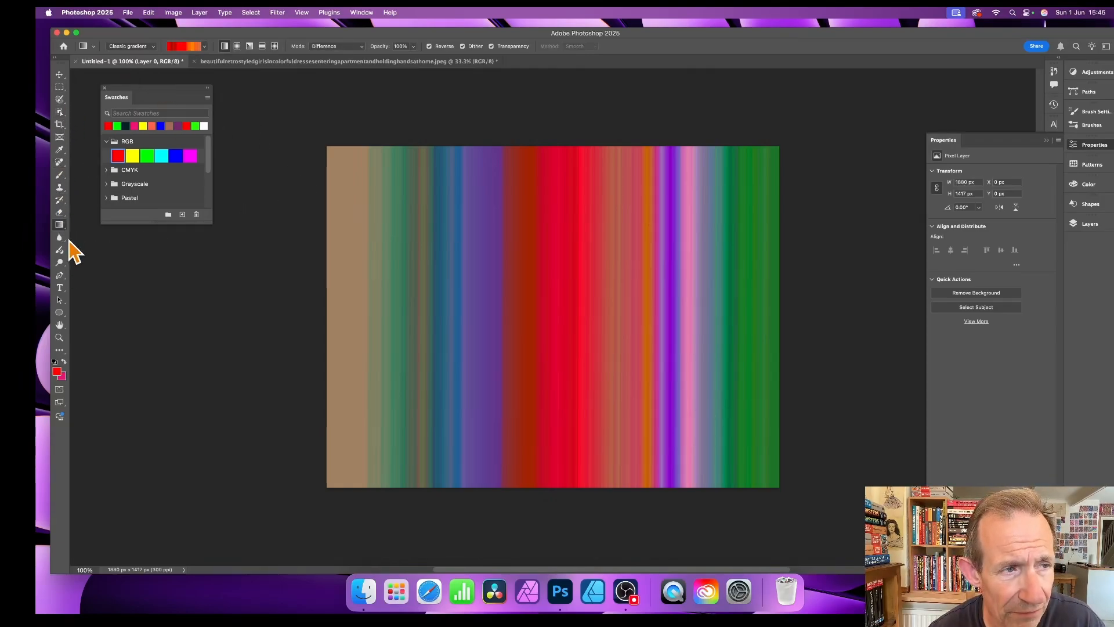
{"action": "left_click", "coordinate": [60, 88]}
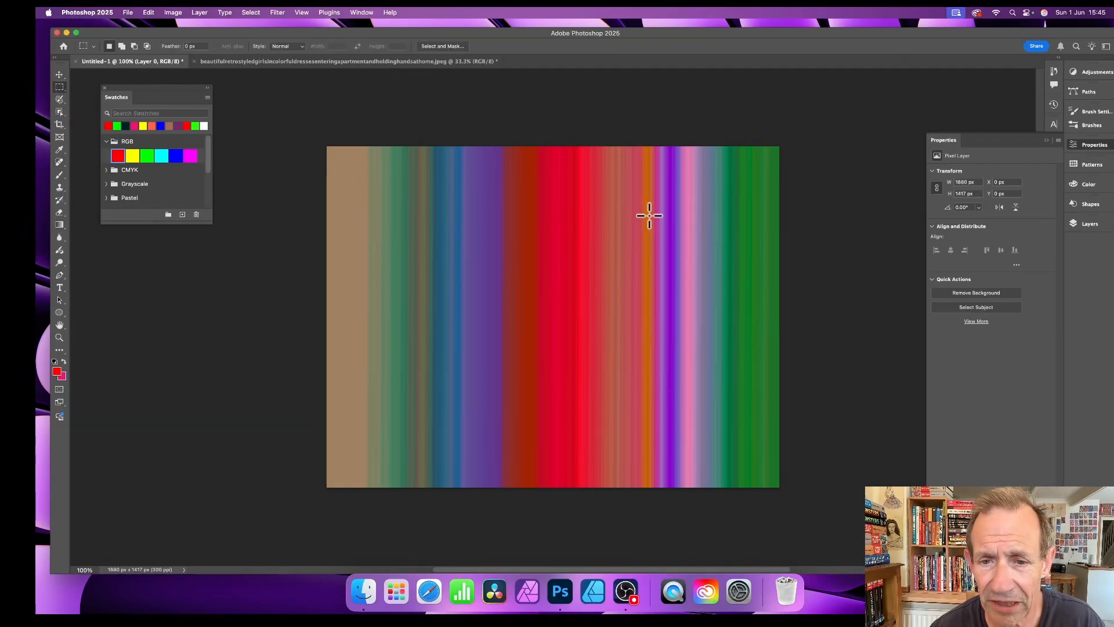
{"action": "left_click_drag", "start_coordinate": [614, 209], "coordinate": [702, 231]}
{"action": "left_click", "coordinate": [149, 13]}
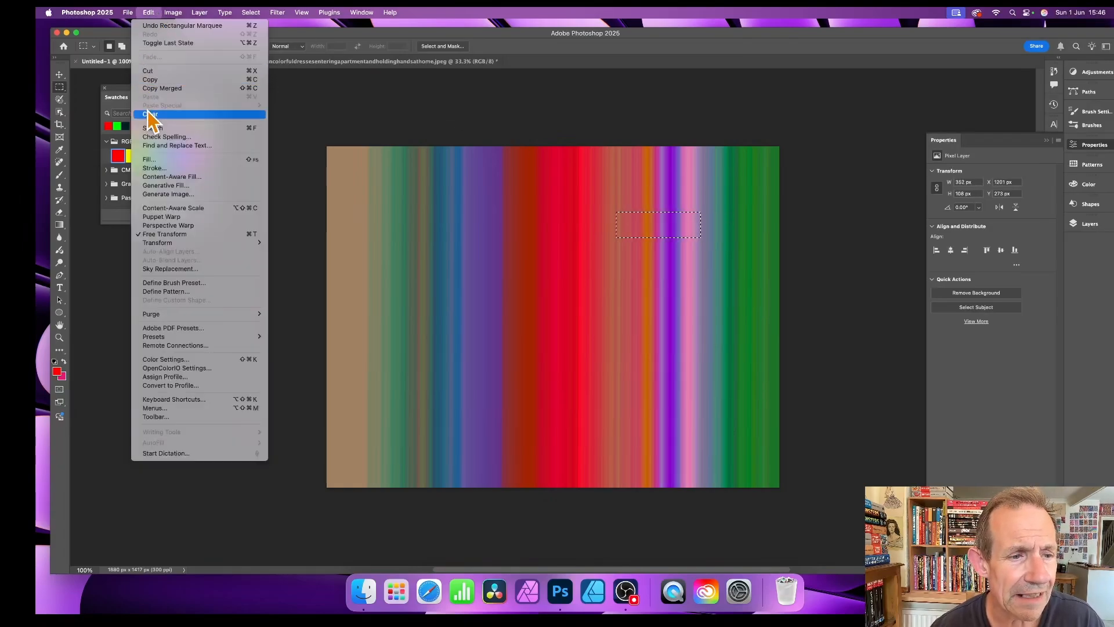
{"action": "left_click", "coordinate": [197, 291]}
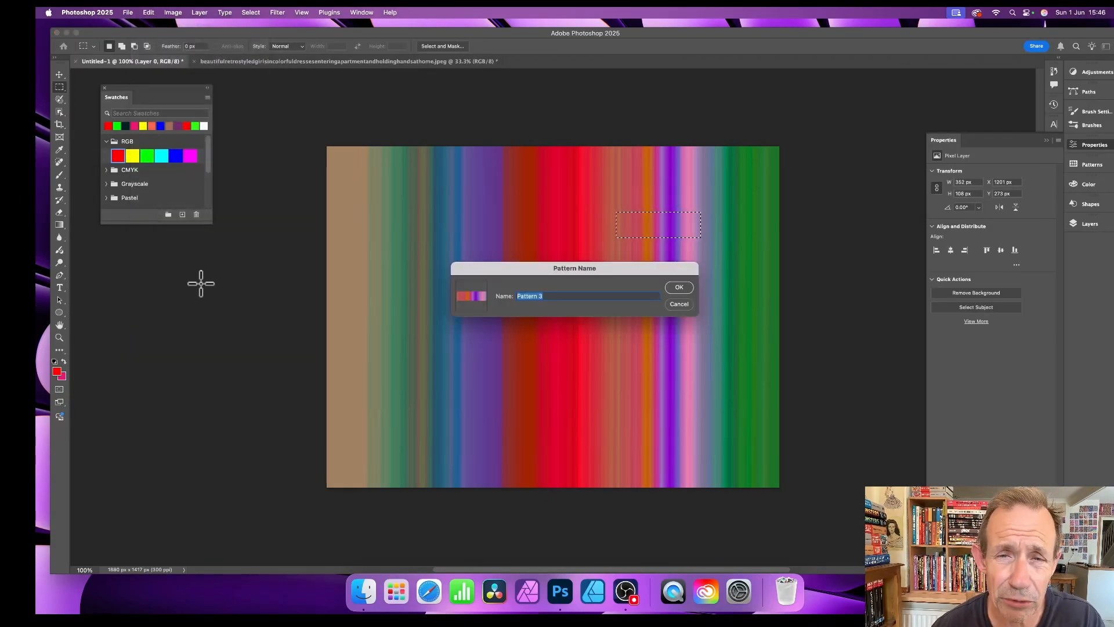
{"action": "left_click", "coordinate": [680, 287]}
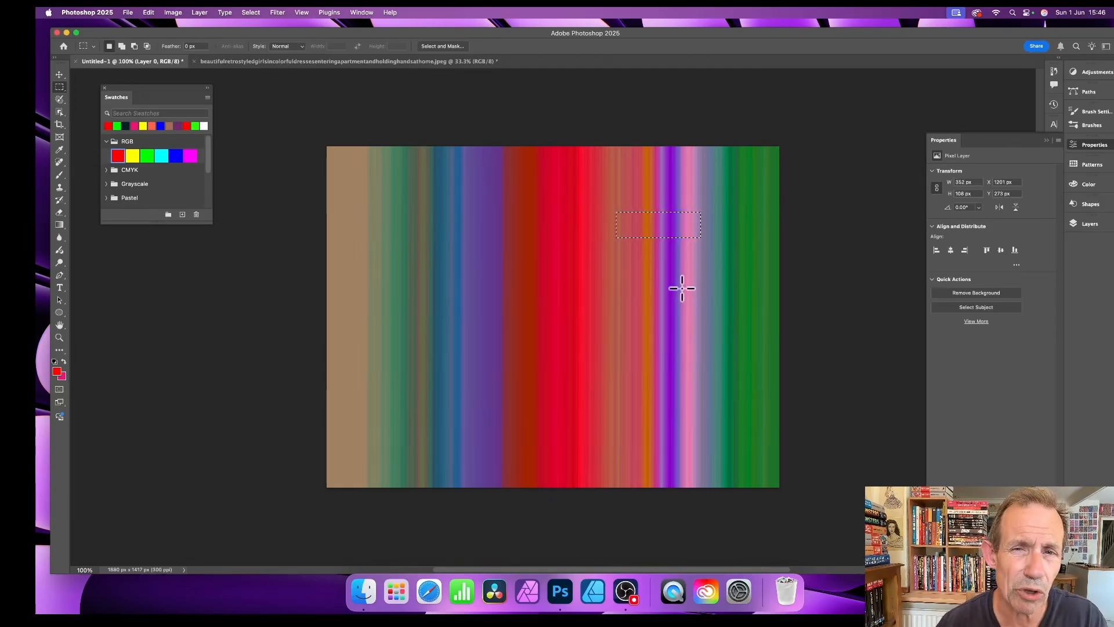
{"action": "left_click", "coordinate": [247, 12]}
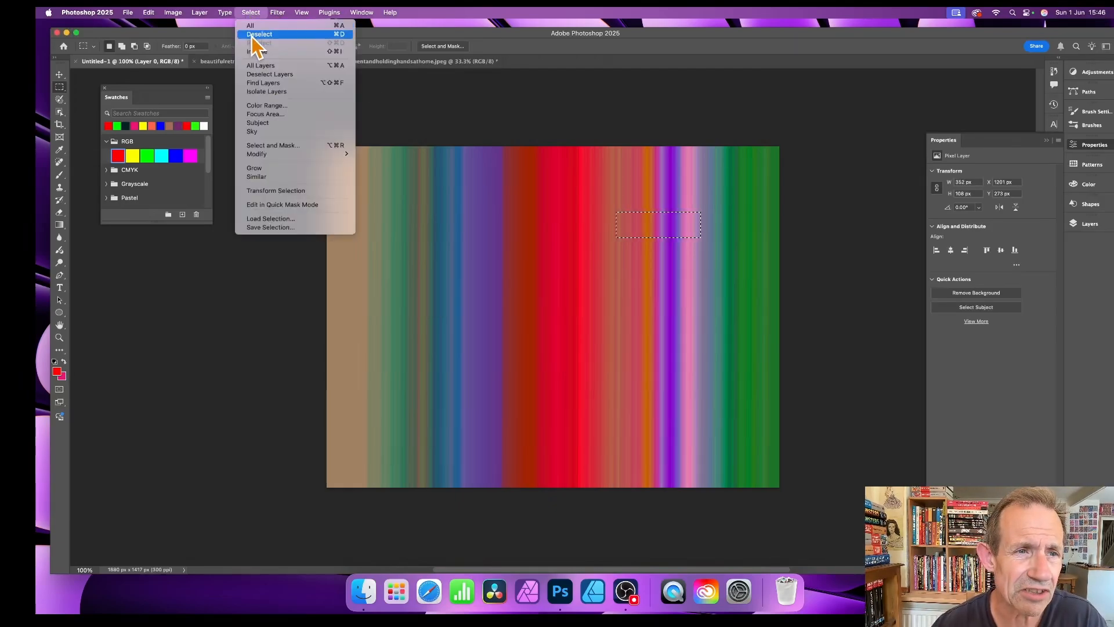
Step: Deselect, then set up a Pattern fill using Pattern 3 with the Random Fill script
{"action": "left_click", "coordinate": [252, 35]}
{"action": "left_click", "coordinate": [148, 12]}
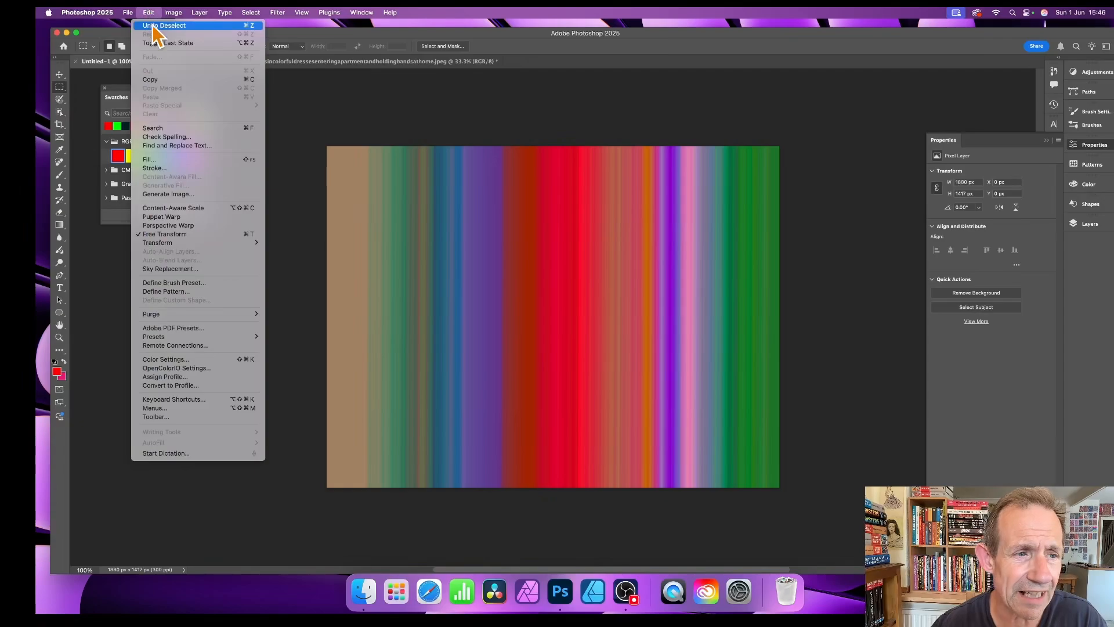
{"action": "left_click", "coordinate": [177, 160]}
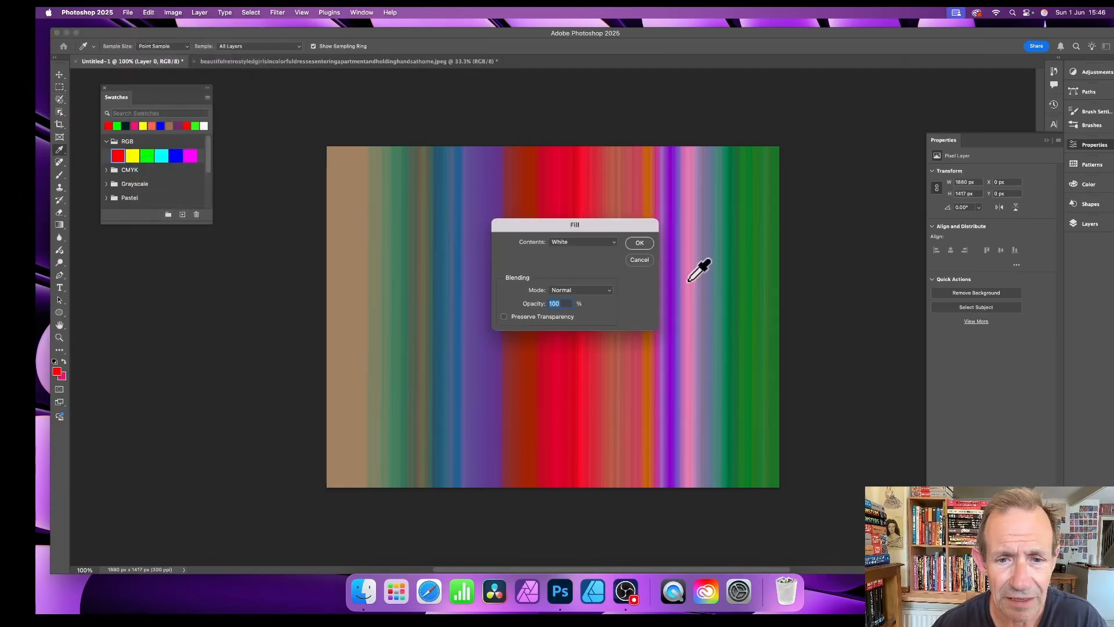
{"action": "left_click", "coordinate": [586, 242]}
{"action": "left_click", "coordinate": [575, 196]}
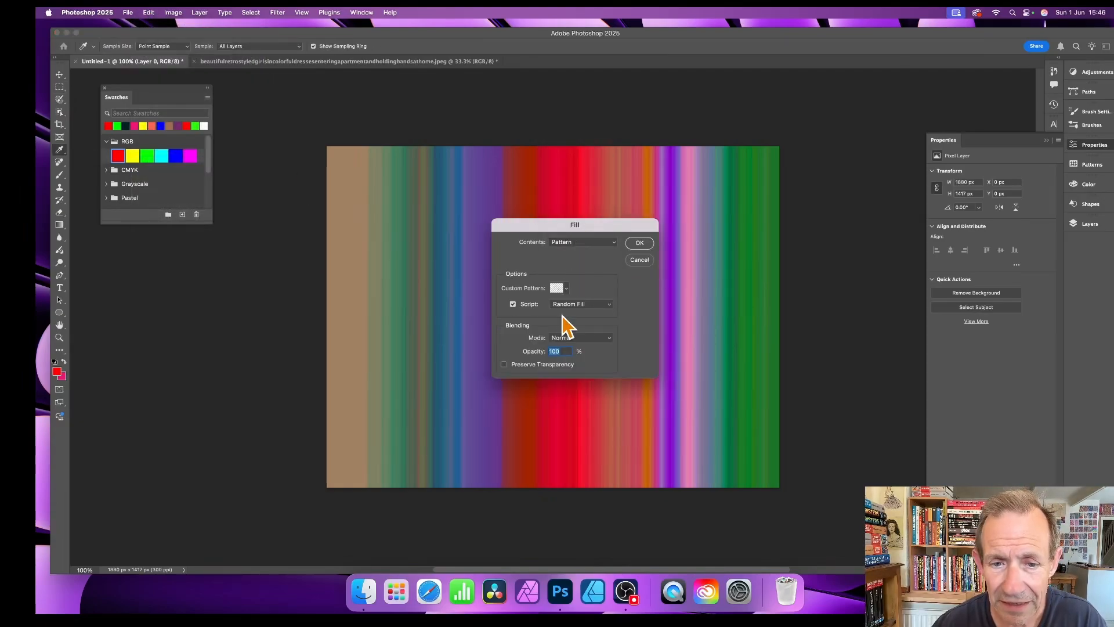
{"action": "left_click", "coordinate": [560, 289]}
{"action": "left_click_drag", "start_coordinate": [539, 321], "coordinate": [540, 320]}
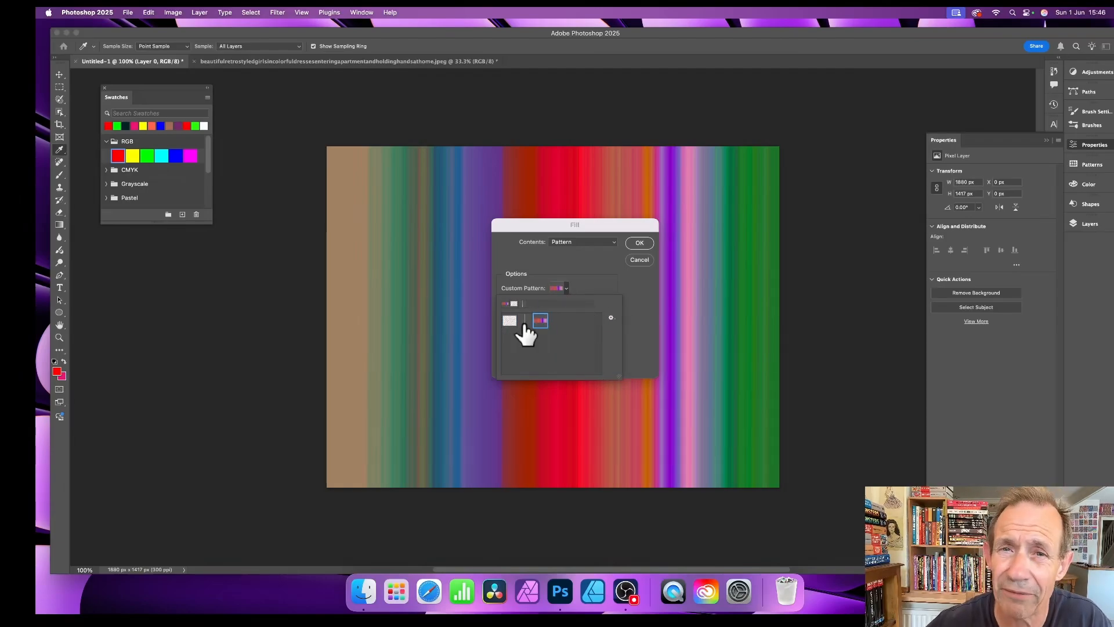
{"action": "left_click", "coordinate": [596, 277]}
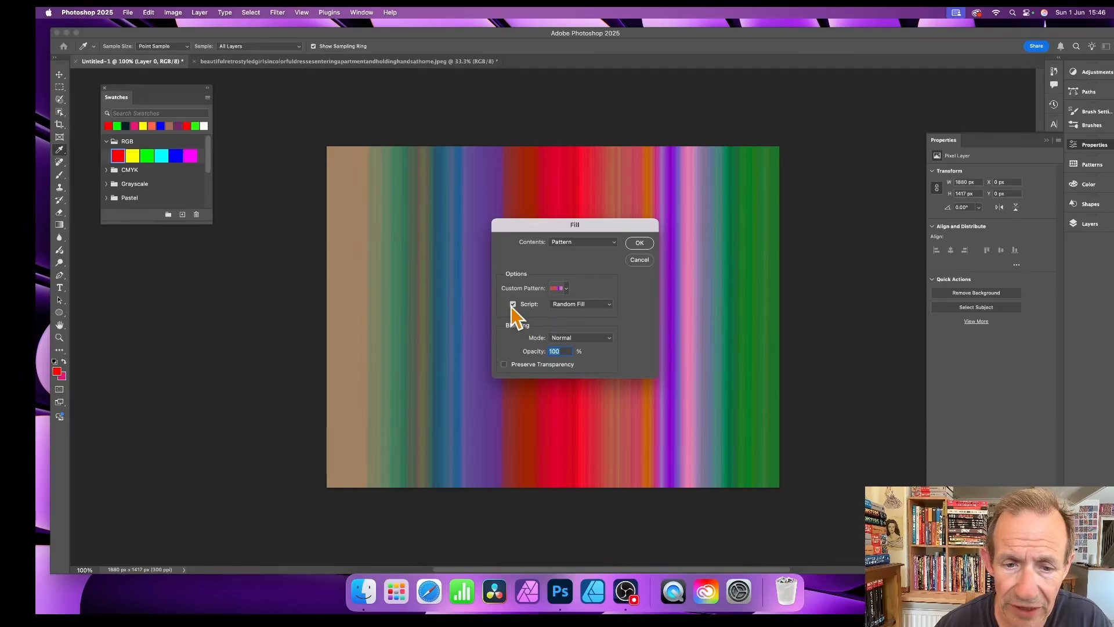
{"action": "left_click", "coordinate": [590, 307]}
{"action": "left_click", "coordinate": [591, 304]}
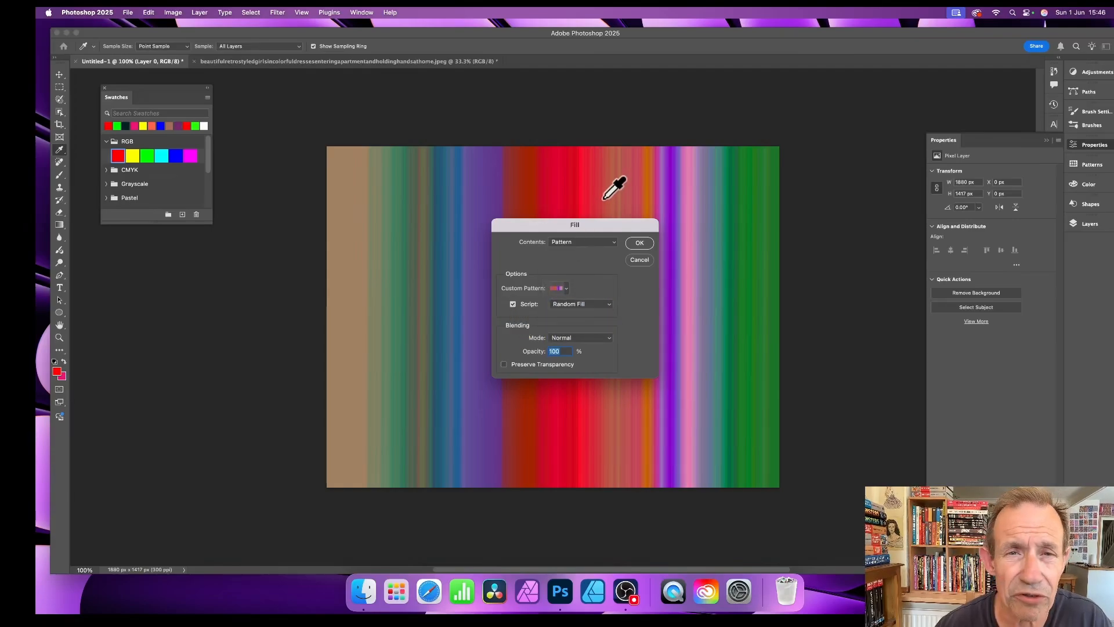
{"action": "left_click", "coordinate": [640, 244]}
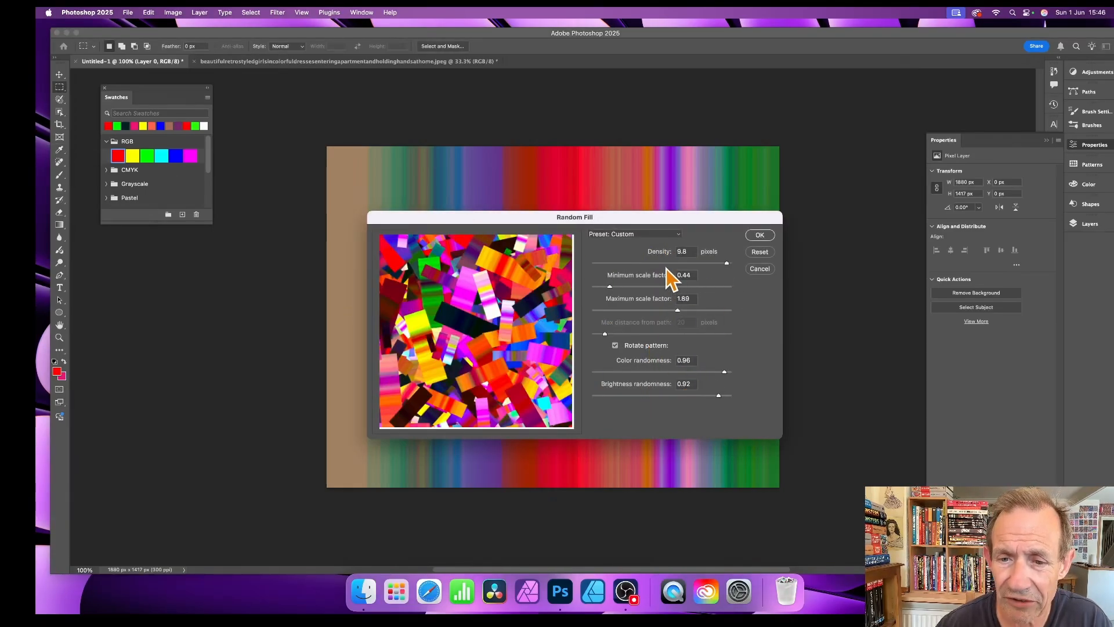
Step: Set scale factors 0.15 to 0.56, apply the random fill, then apply it again
{"action": "left_click_drag", "start_coordinate": [606, 289], "coordinate": [597, 290]}
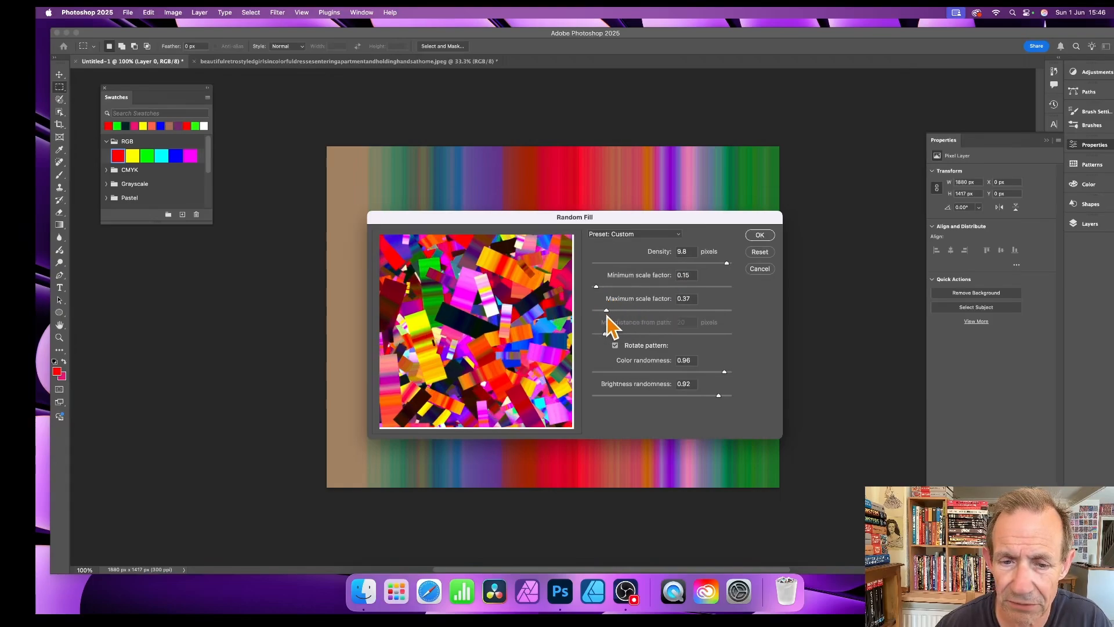
{"action": "left_click_drag", "start_coordinate": [607, 315], "coordinate": [617, 314]}
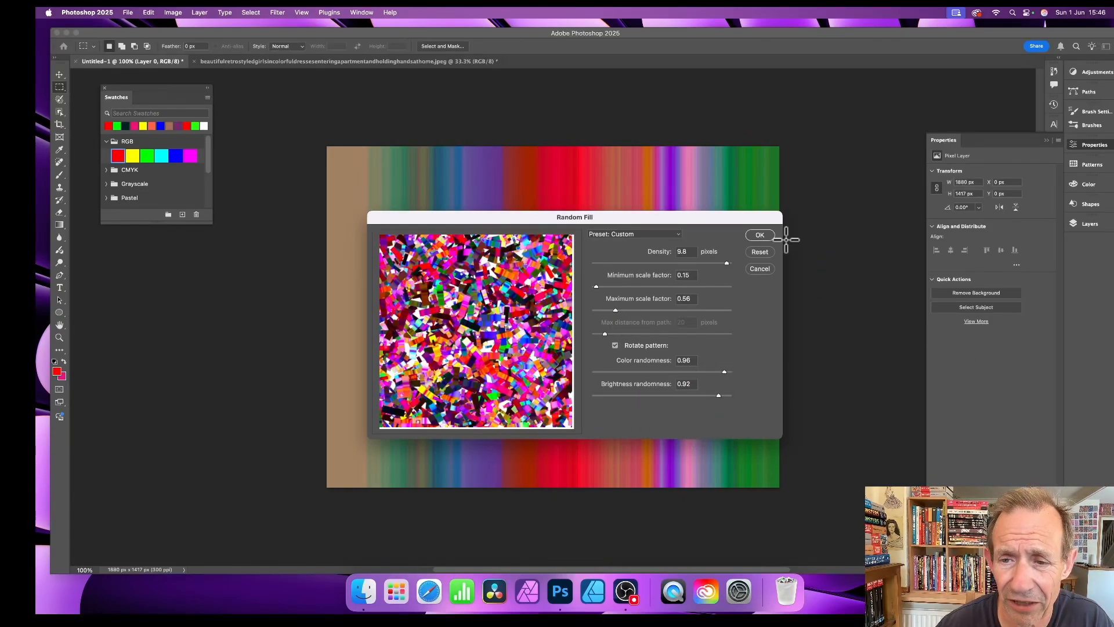
{"action": "left_click", "coordinate": [760, 236]}
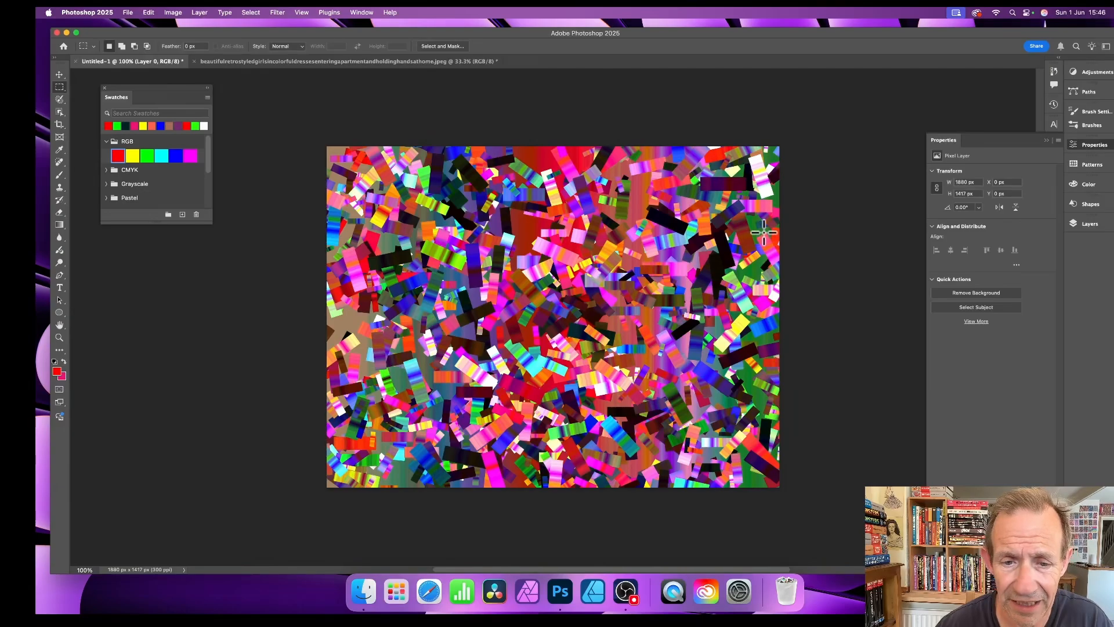
{"action": "left_click", "coordinate": [149, 12]}
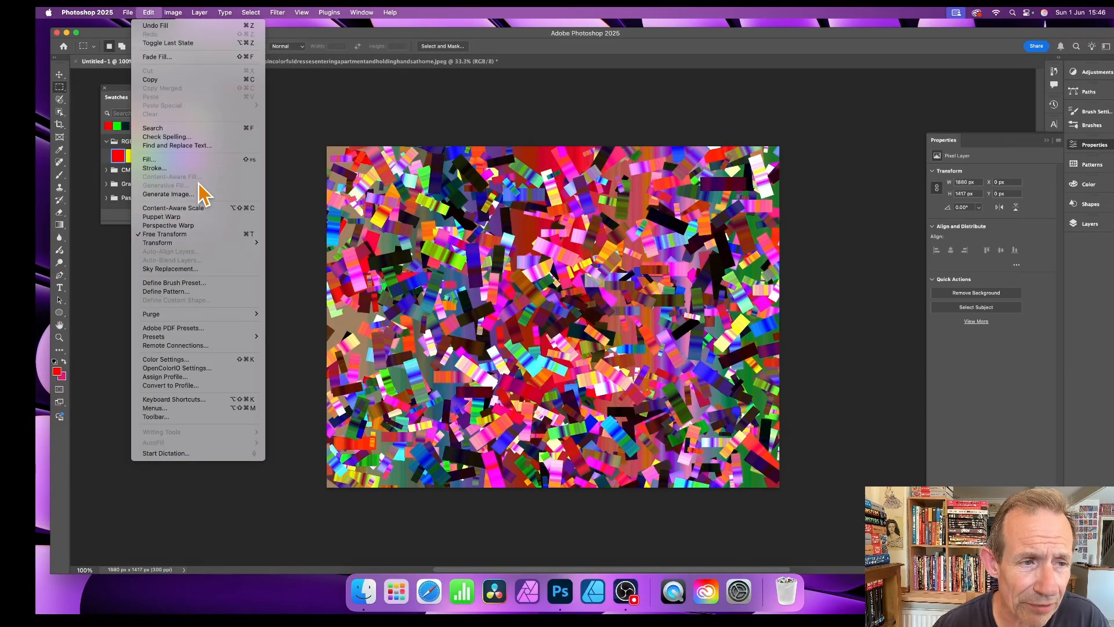
{"action": "left_click", "coordinate": [195, 158]}
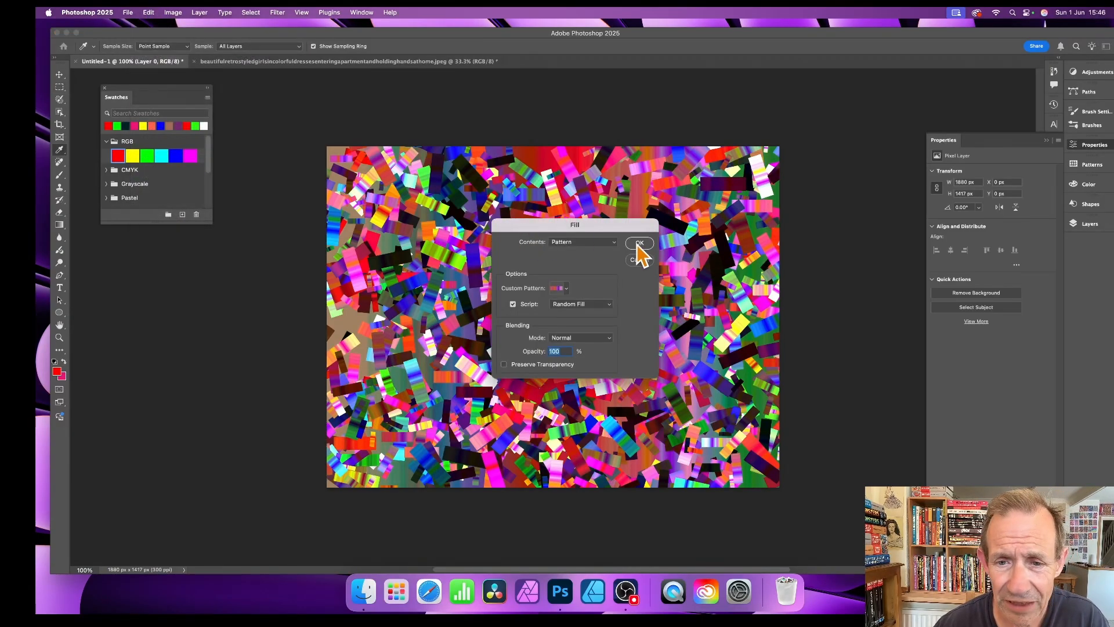
{"action": "left_click", "coordinate": [634, 242]}
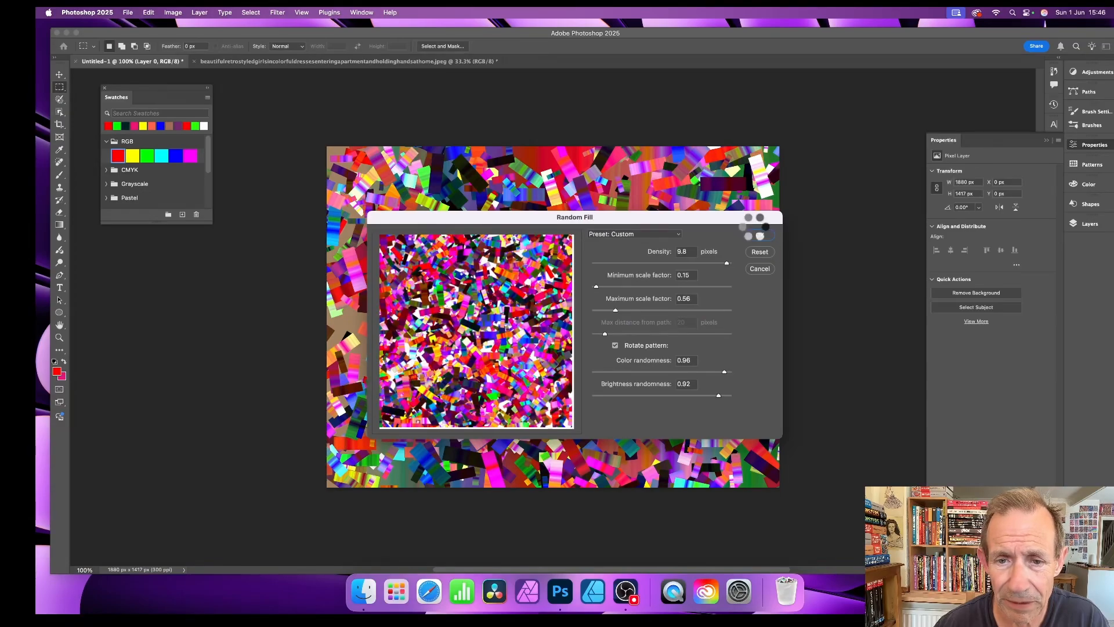
{"action": "left_click", "coordinate": [755, 220]}
{"action": "key", "text": "m"}
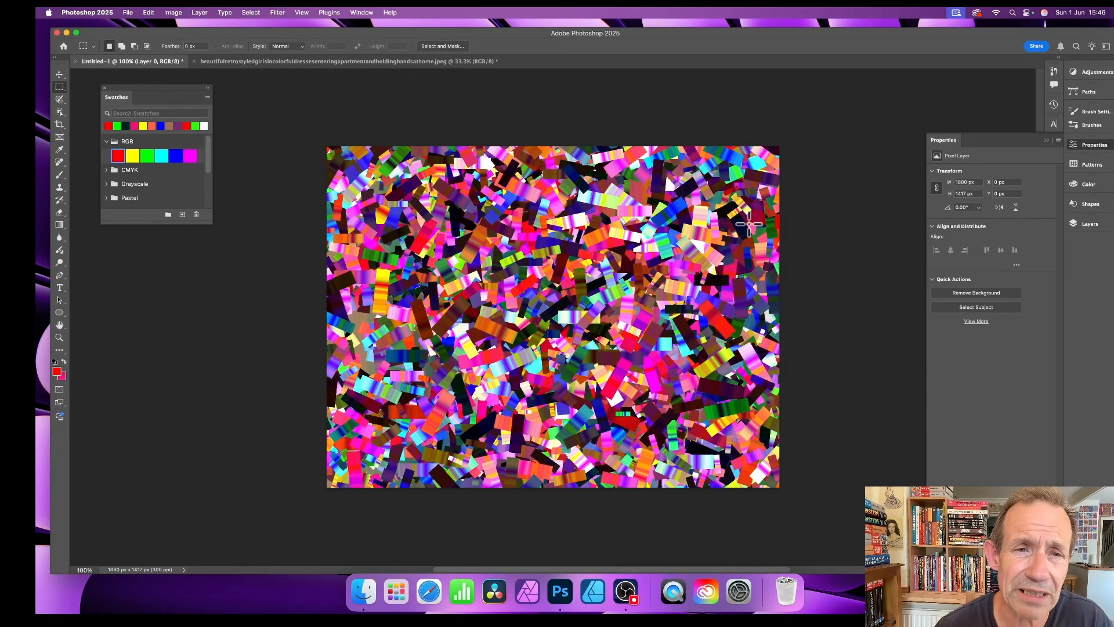
Step: On the two-women photo, enable Landscape Mixer with the Untitled confetti image as custom style
{"action": "left_click", "coordinate": [234, 62]}
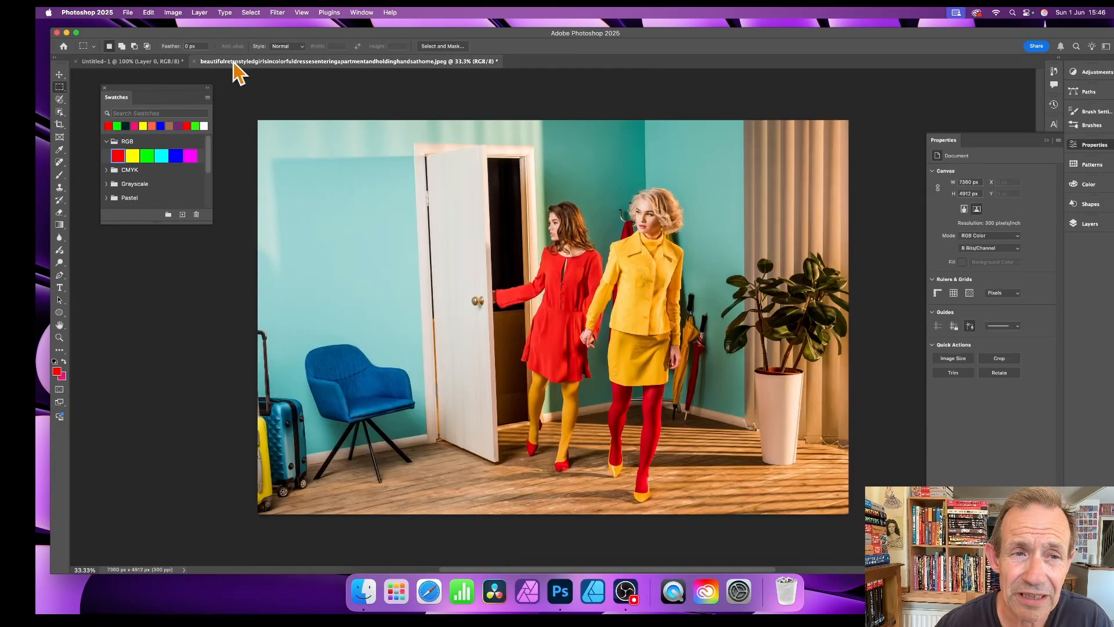
{"action": "left_click", "coordinate": [278, 11]}
{"action": "left_click", "coordinate": [278, 94]}
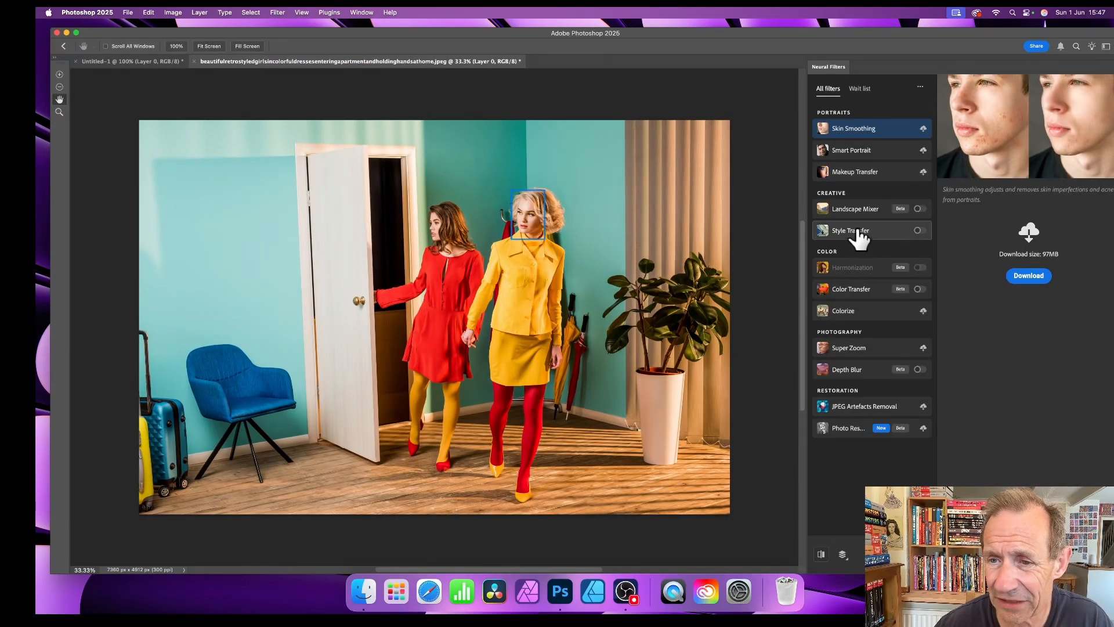
{"action": "left_click", "coordinate": [856, 210]}
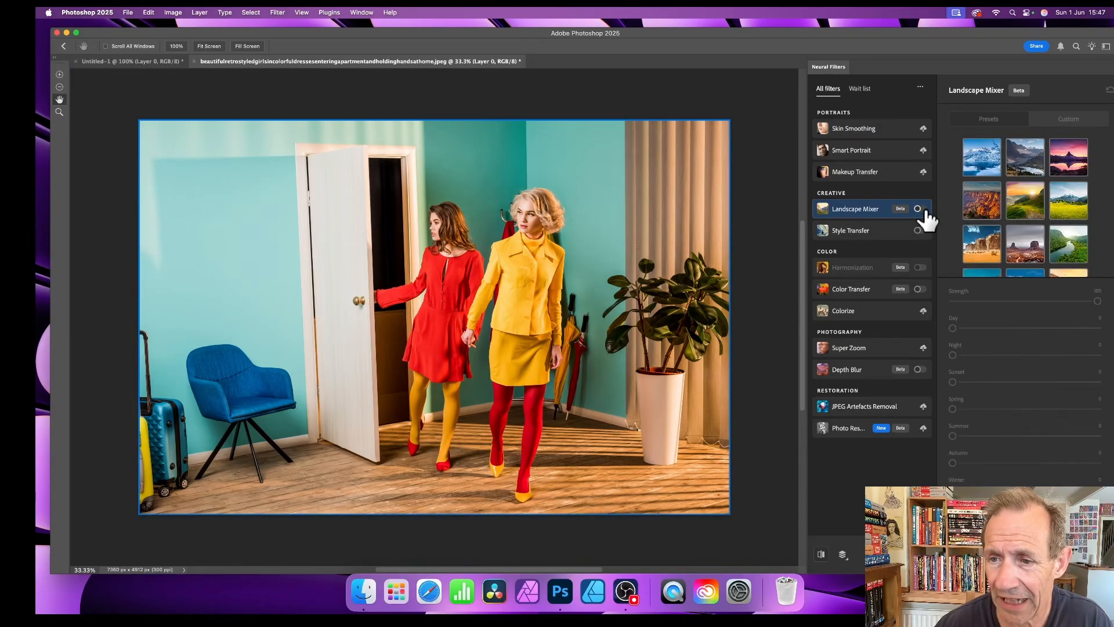
{"action": "left_click", "coordinate": [917, 209]}
{"action": "left_click", "coordinate": [1064, 124]}
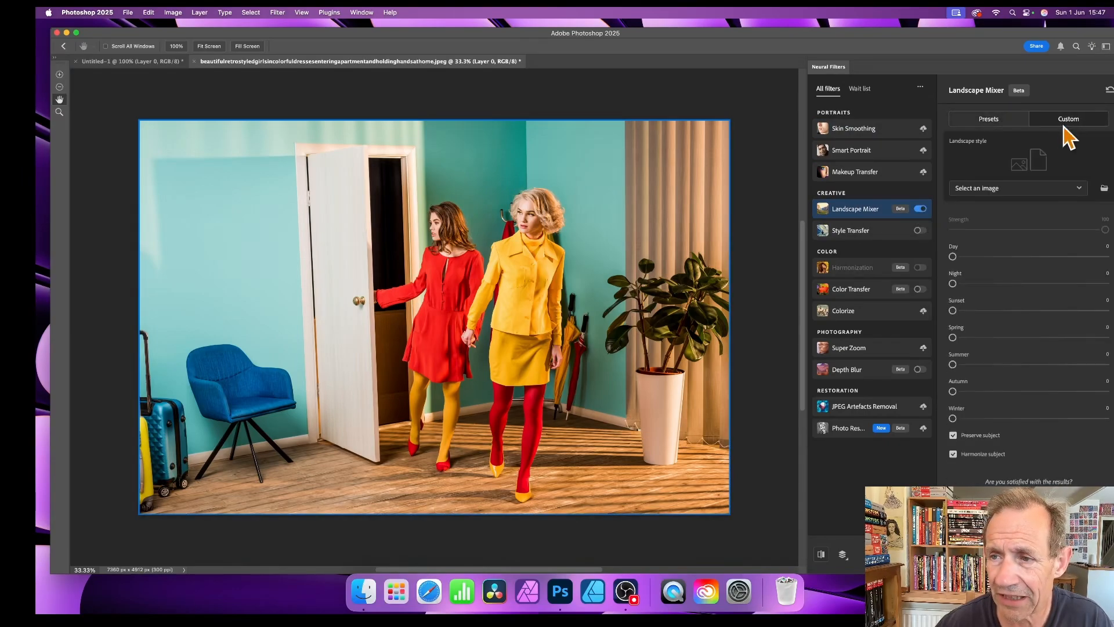
{"action": "left_click", "coordinate": [989, 188]}
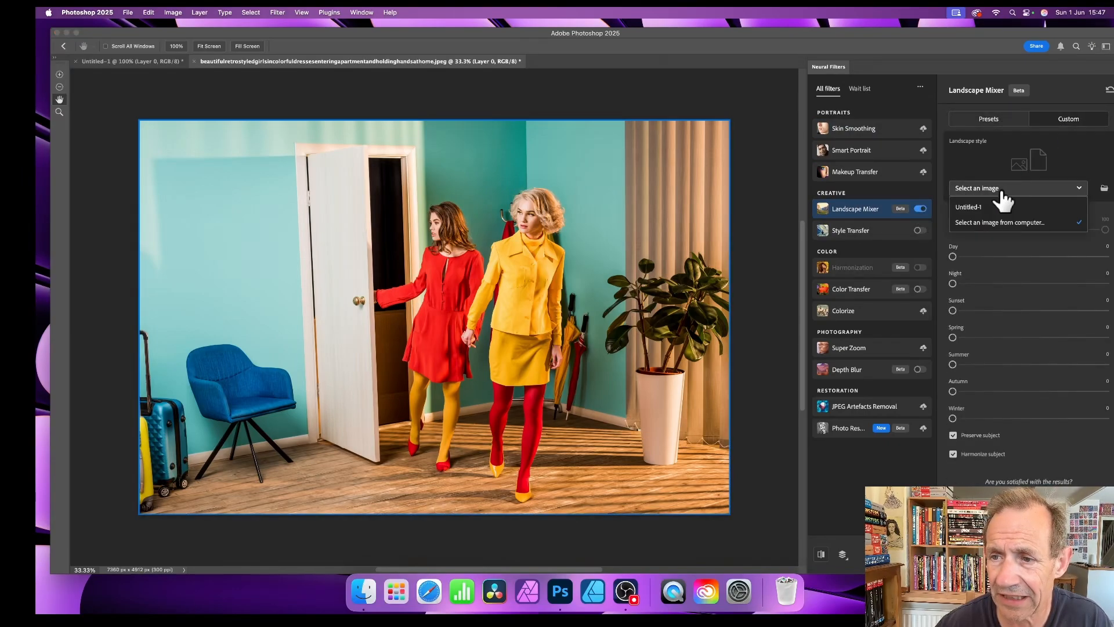
{"action": "left_click", "coordinate": [978, 207]}
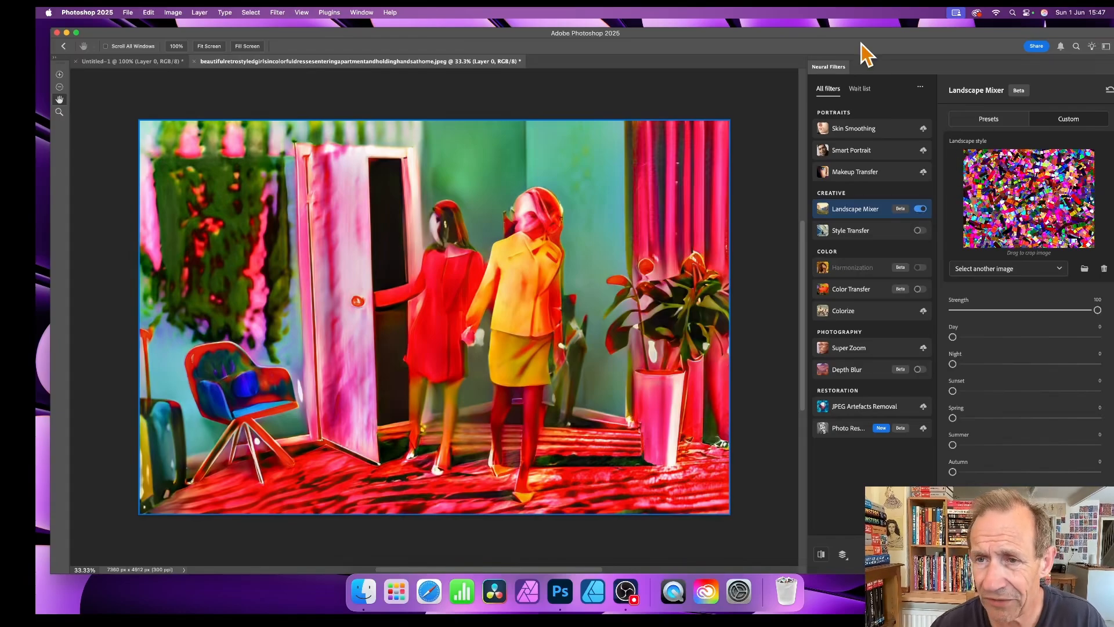
{"action": "left_click_drag", "start_coordinate": [798, 35], "coordinate": [619, 27]}
Step: Output the Landscape Mixer result to the photo as a smart filter
{"action": "scroll", "coordinate": [846, 418], "scroll_direction": "down", "scroll_amount": 3}
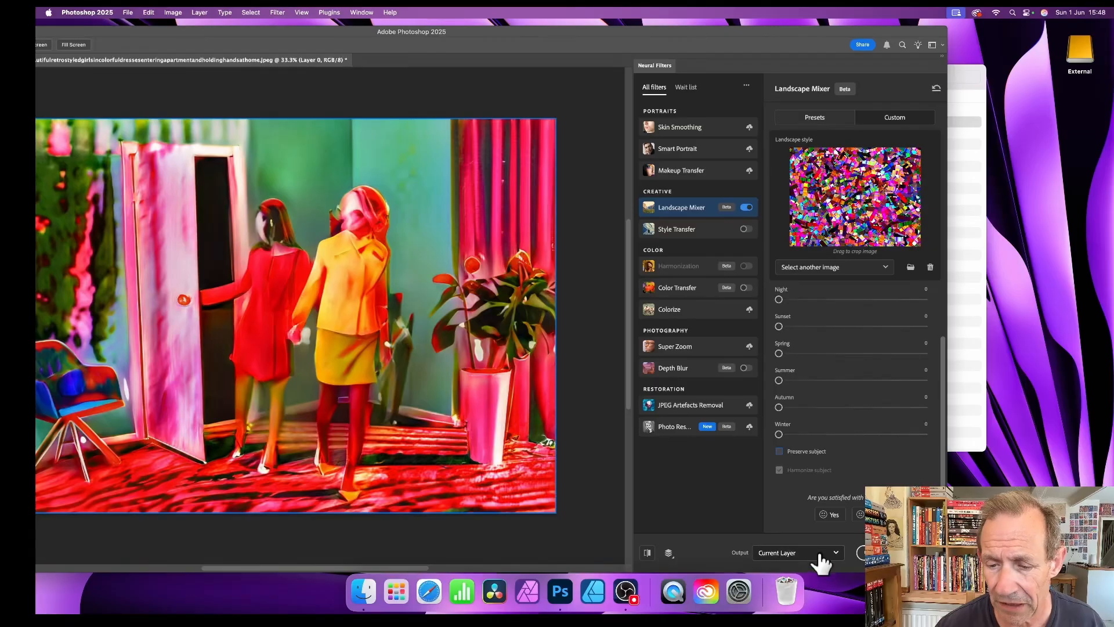
{"action": "left_click", "coordinate": [819, 558]}
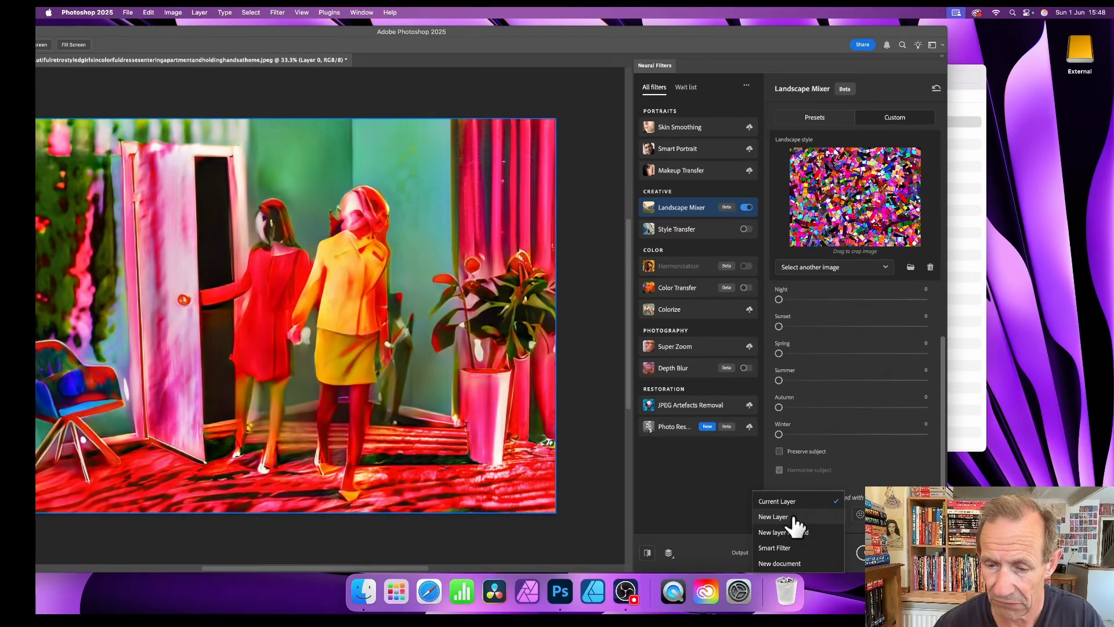
{"action": "left_click", "coordinate": [785, 548]}
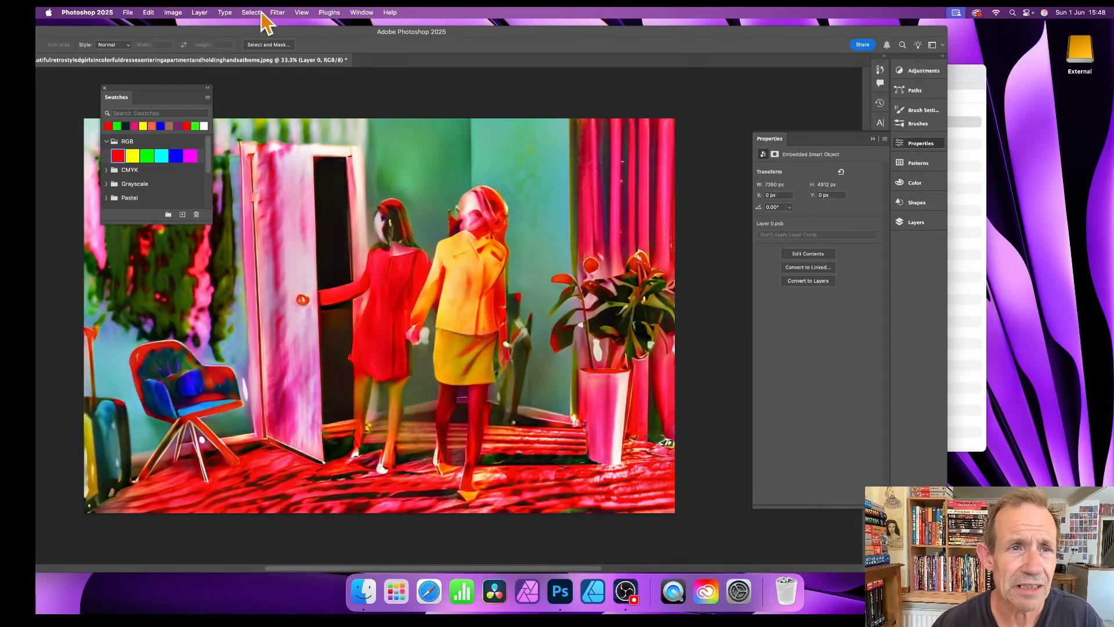
Step: Float the Layers panel beside the canvas and shift the photo's document window right
{"action": "left_click", "coordinate": [371, 12]}
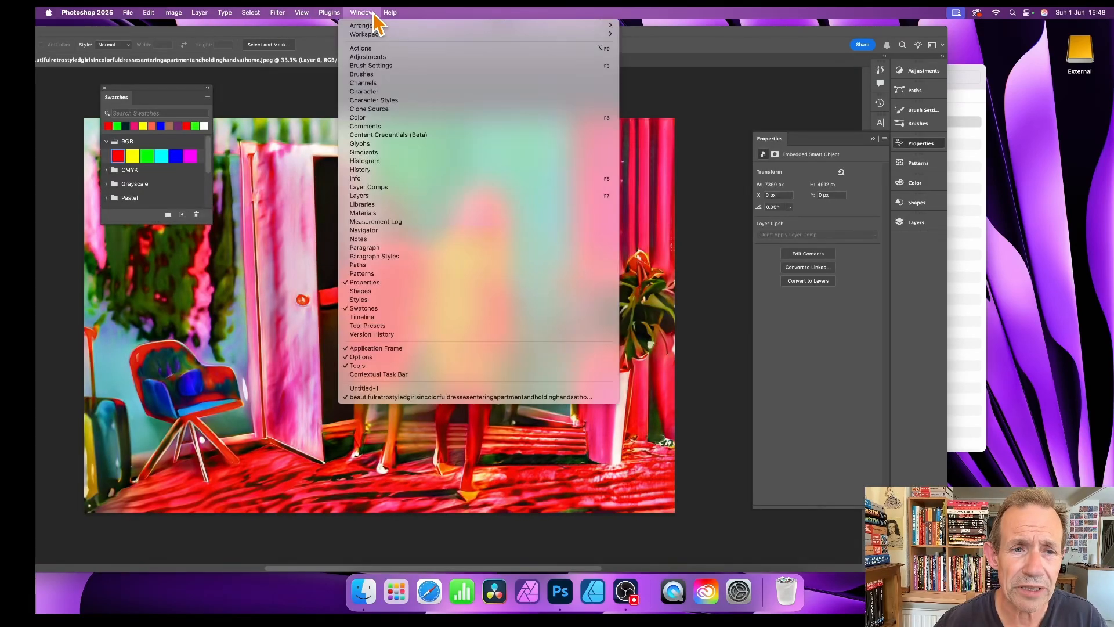
{"action": "left_click", "coordinate": [383, 196]}
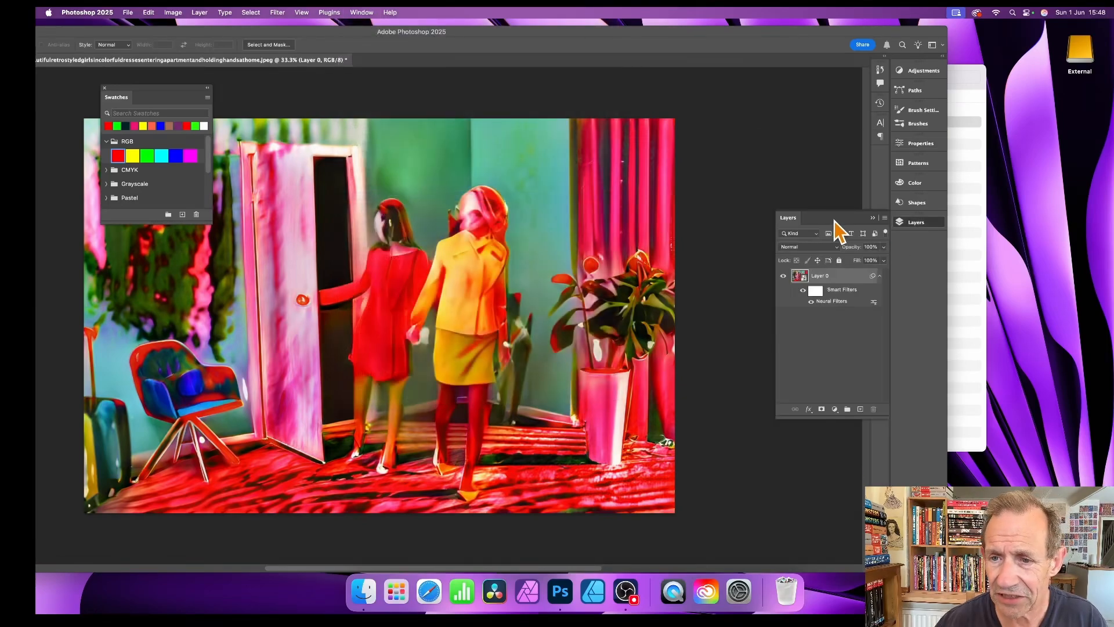
{"action": "left_click_drag", "start_coordinate": [833, 224], "coordinate": [724, 165]}
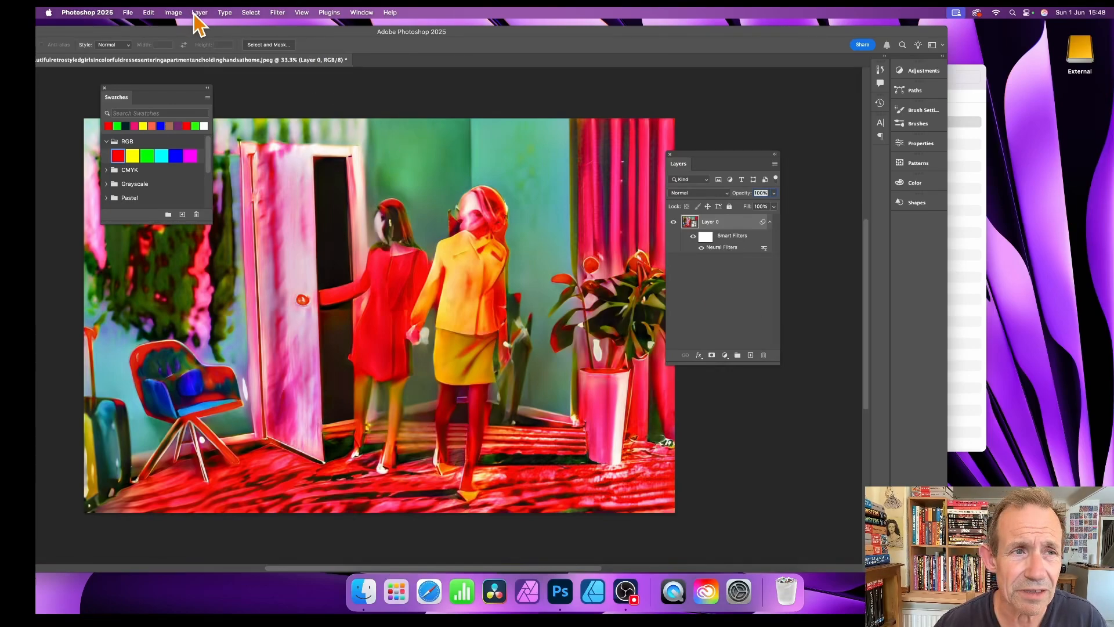
{"action": "left_click_drag", "start_coordinate": [215, 32], "coordinate": [415, 33]}
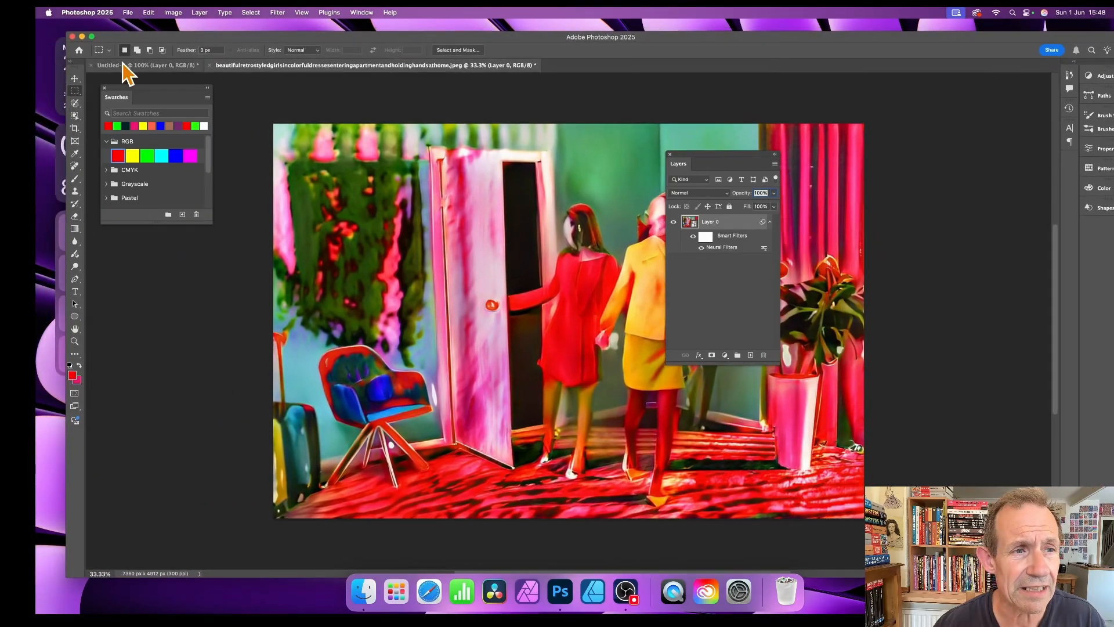
Step: Soften the Untitled-1 confetti pattern with a 24.7 px Gaussian Blur, then return to the photo
{"action": "left_click", "coordinate": [164, 66]}
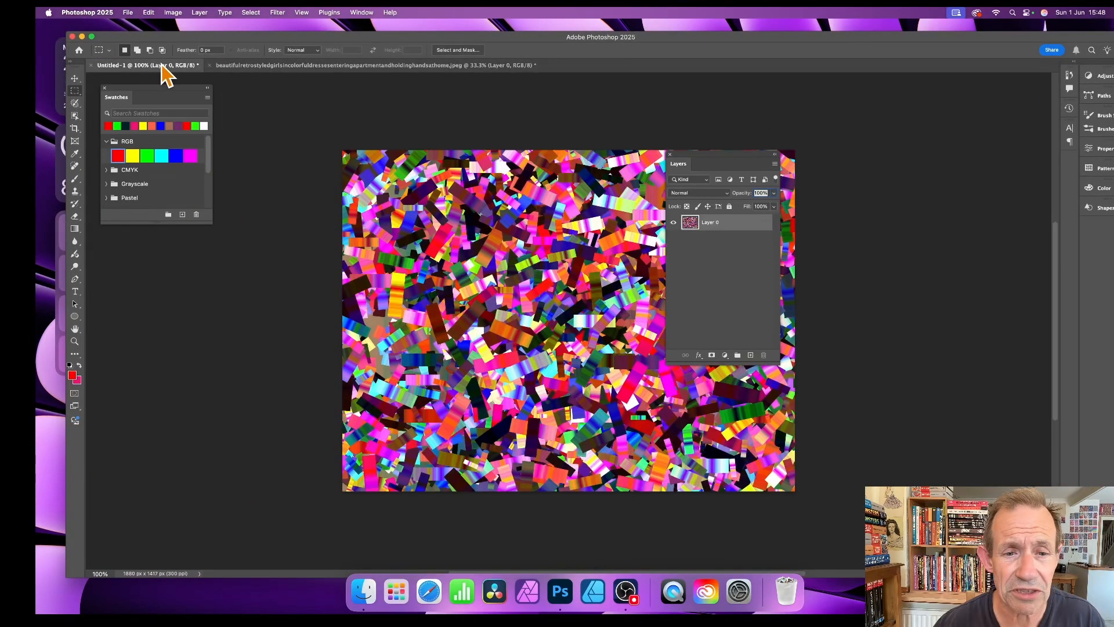
{"action": "left_click", "coordinate": [277, 12]}
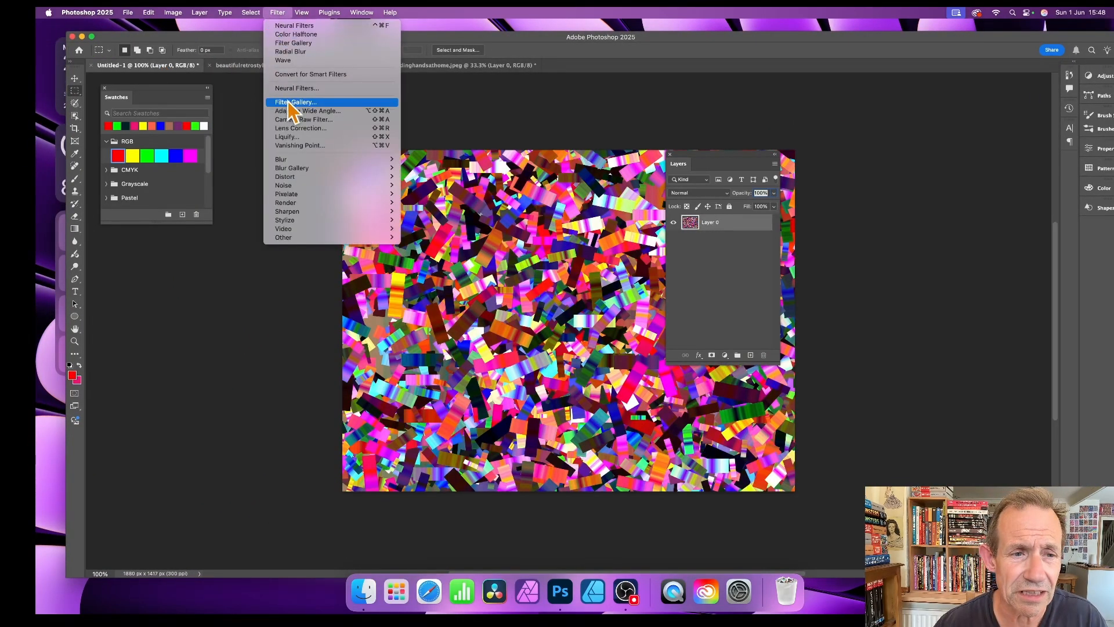
{"action": "mouse_move", "coordinate": [307, 160]}
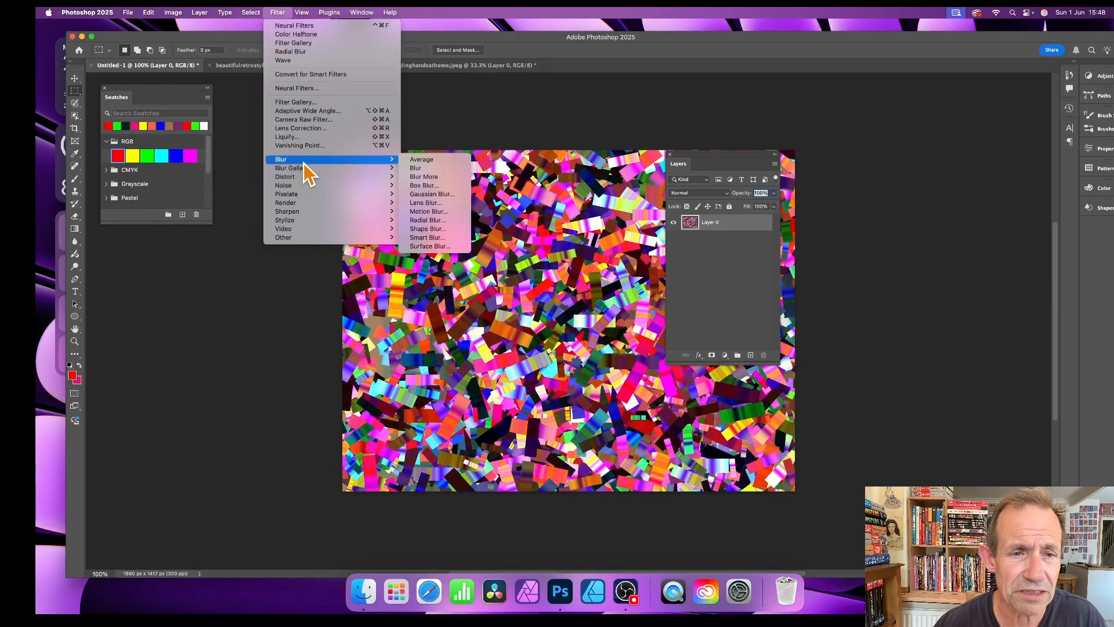
{"action": "left_click", "coordinate": [464, 194]}
{"action": "left_click", "coordinate": [542, 292]}
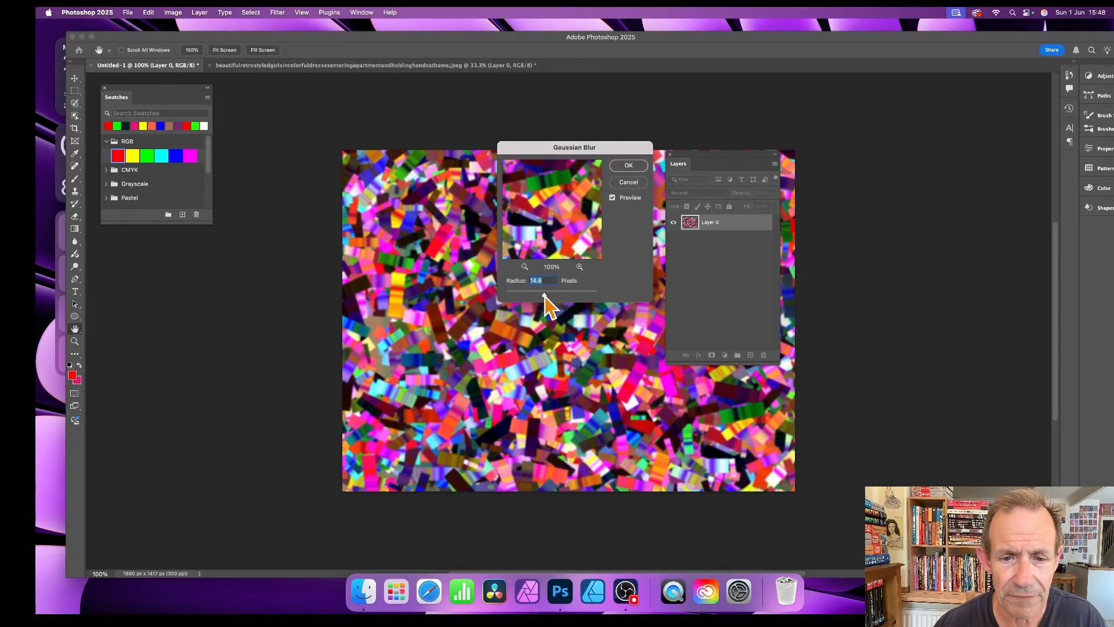
{"action": "left_click_drag", "start_coordinate": [546, 293], "coordinate": [547, 295]}
{"action": "left_click", "coordinate": [629, 167]}
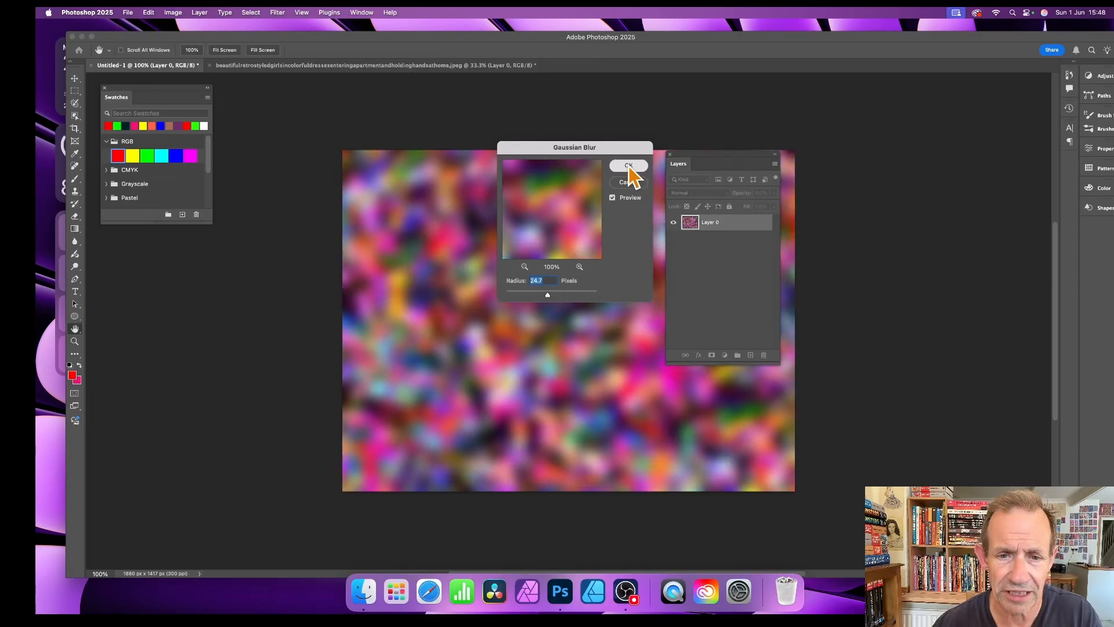
{"action": "key", "text": "m"}
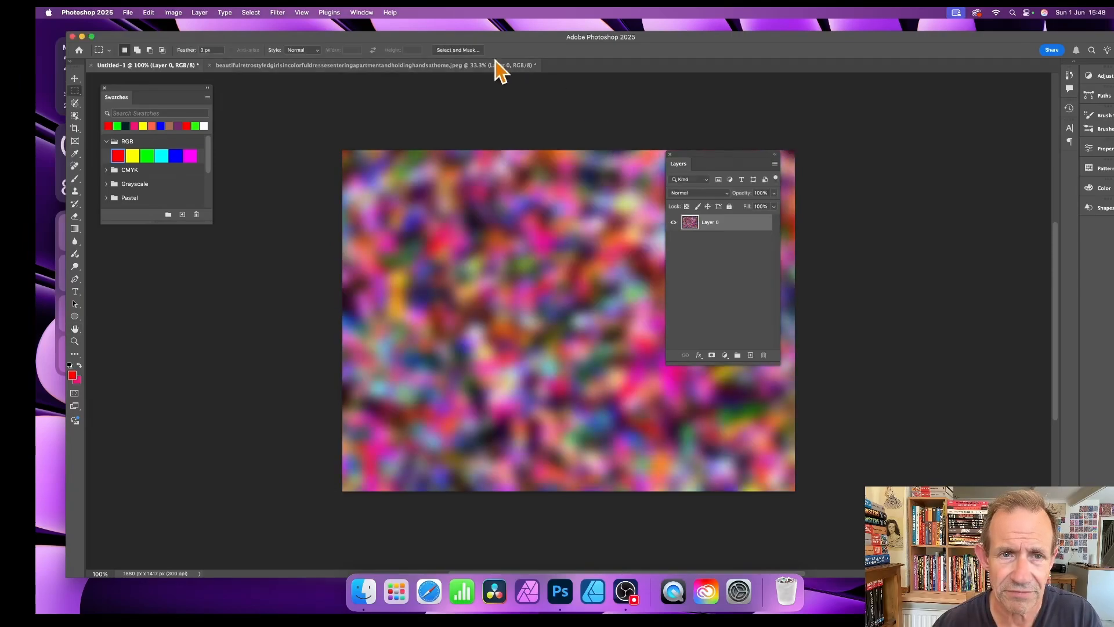
{"action": "left_click", "coordinate": [451, 66]}
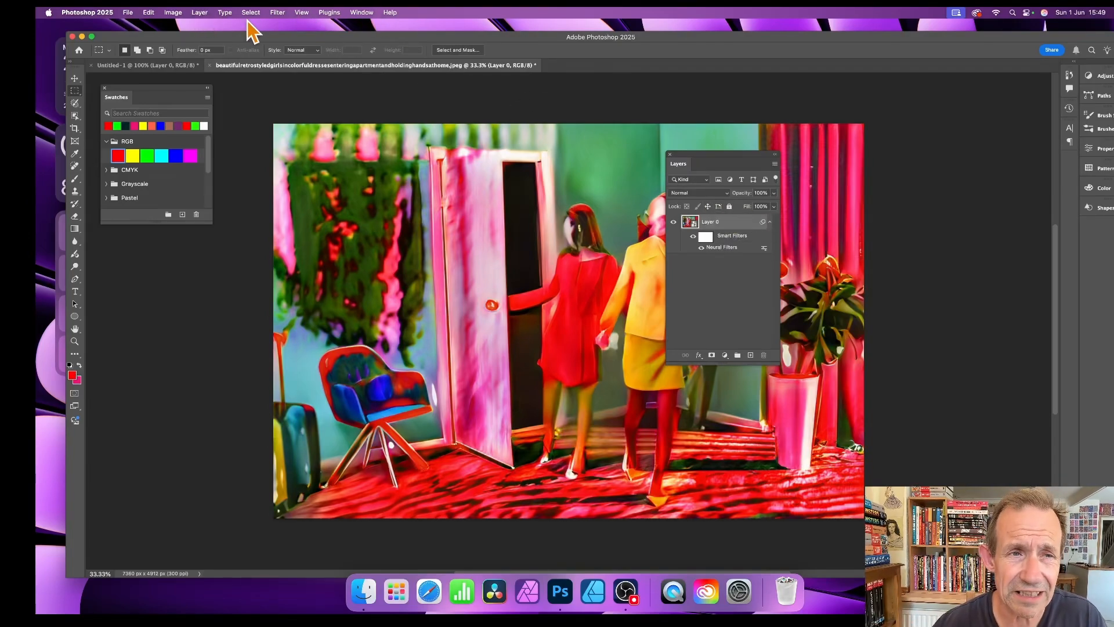
Step: Apply Neural Filters Landscape Mixer again, using the blurred Untitled-1 as the custom style image
{"action": "left_click", "coordinate": [282, 13]}
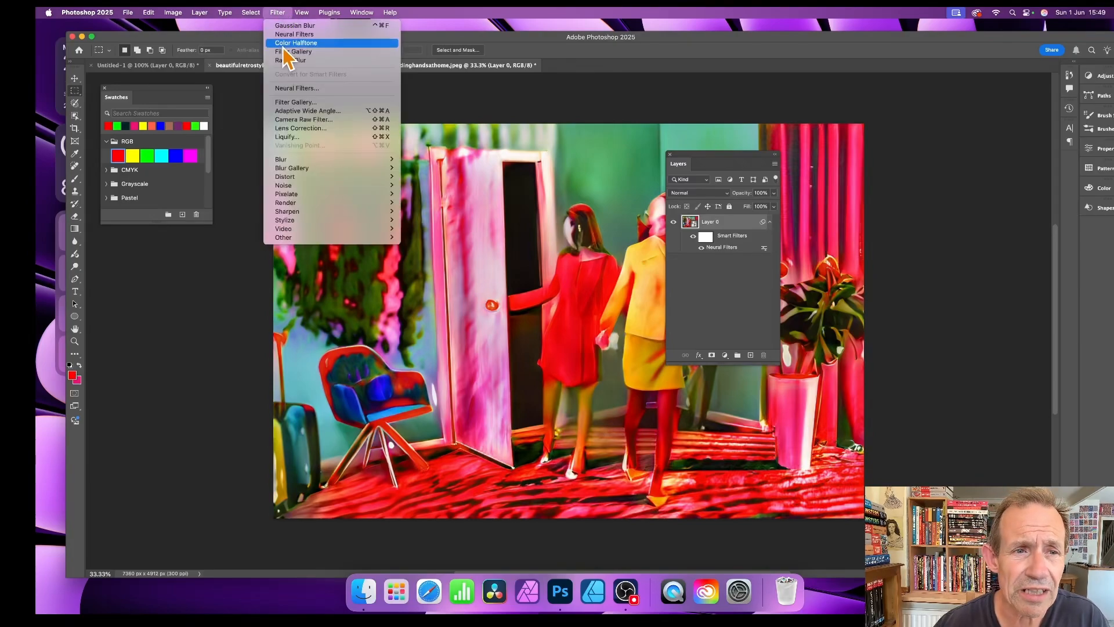
{"action": "left_click", "coordinate": [294, 90]}
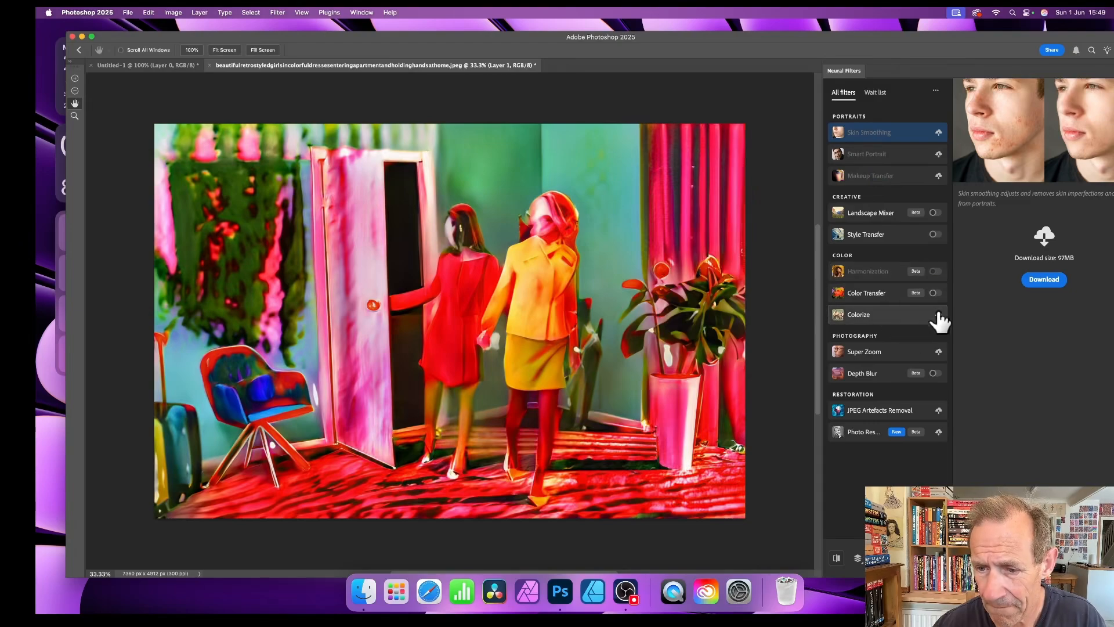
{"action": "left_click", "coordinate": [905, 216]}
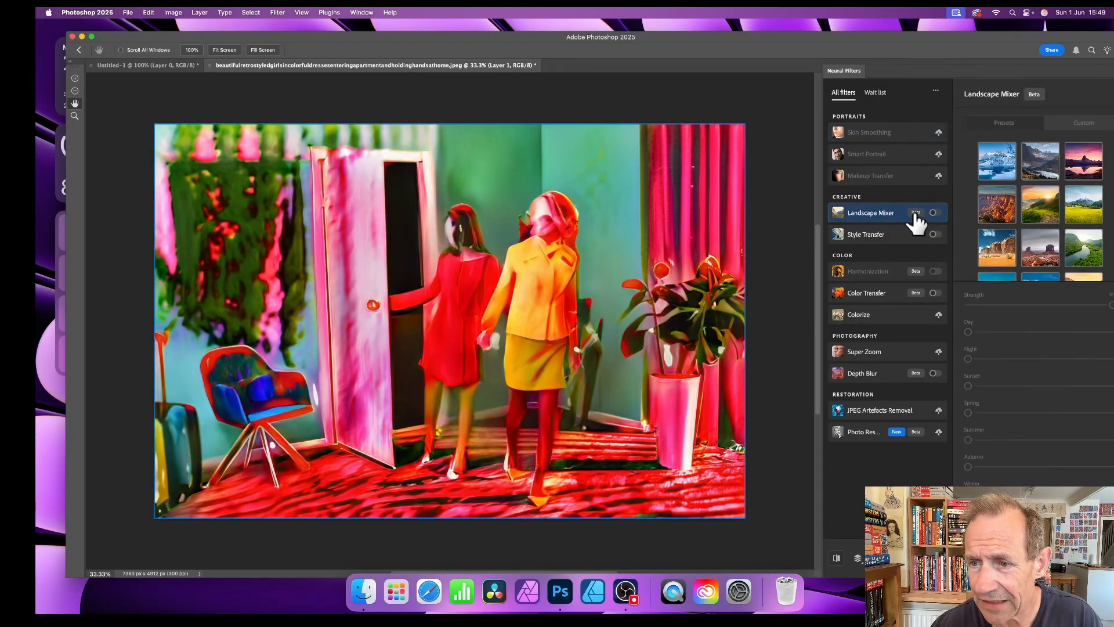
{"action": "left_click", "coordinate": [936, 213]}
{"action": "left_click", "coordinate": [1085, 127]}
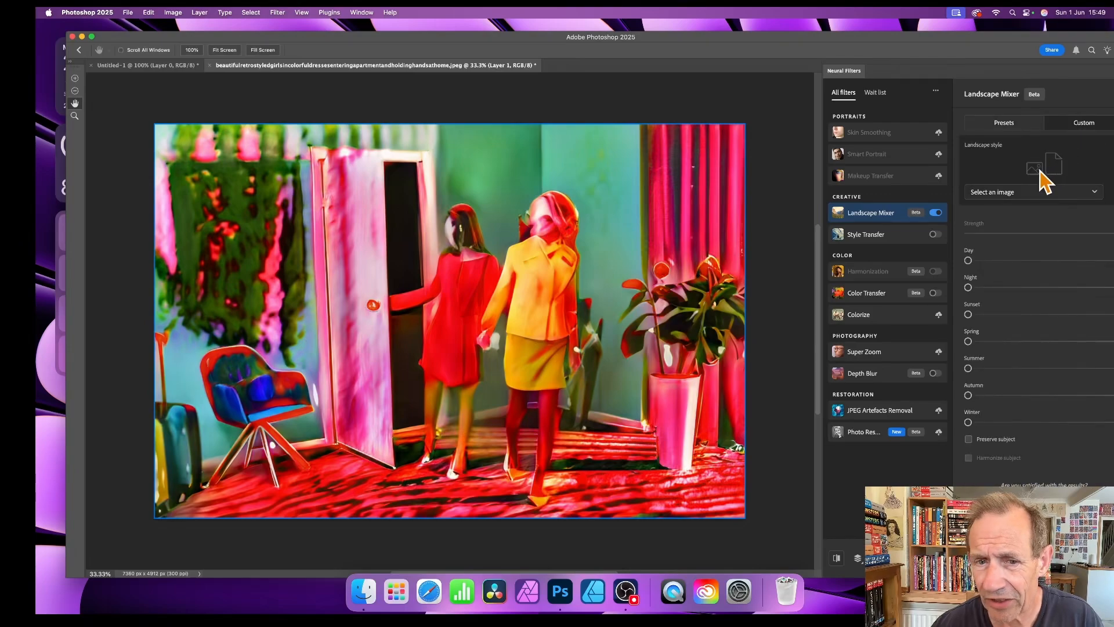
{"action": "left_click", "coordinate": [1043, 196]}
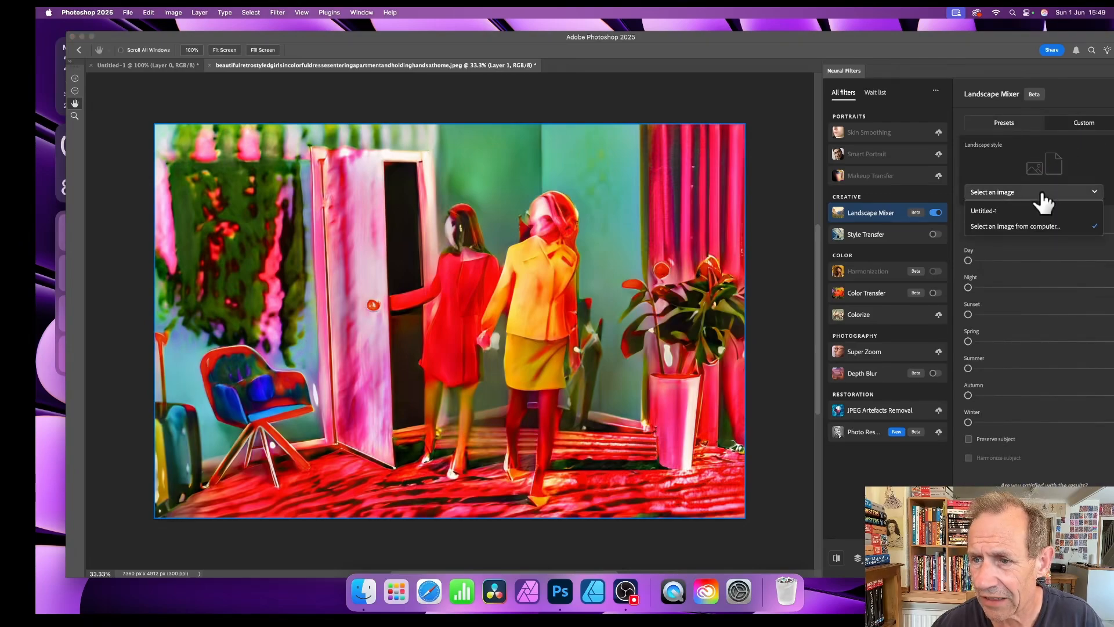
{"action": "left_click", "coordinate": [995, 219]}
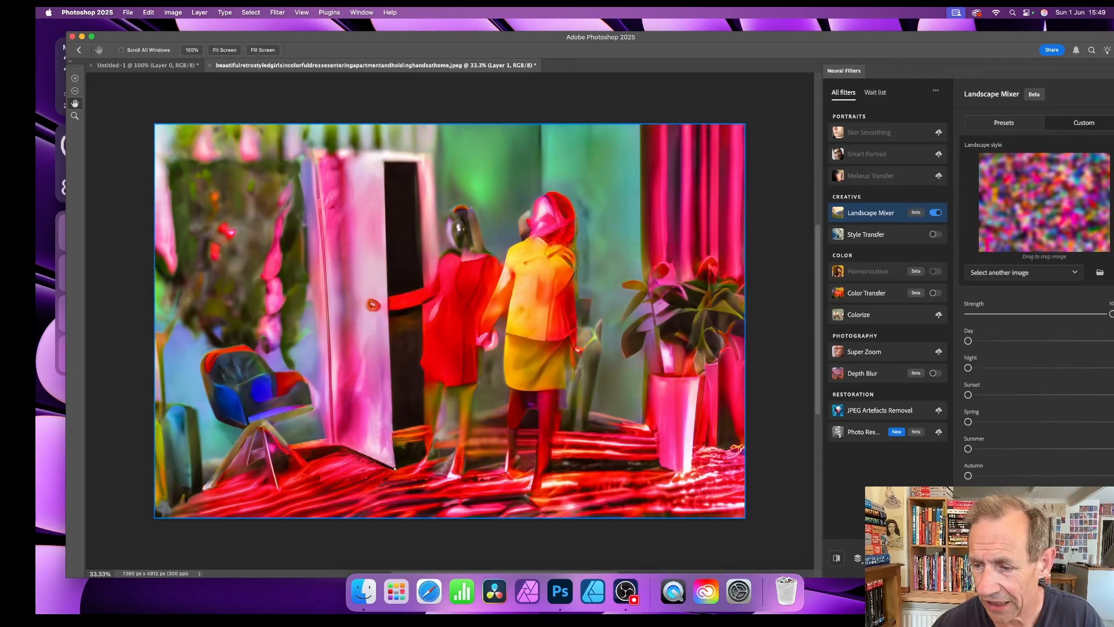
{"action": "left_click", "coordinate": [1103, 558]}
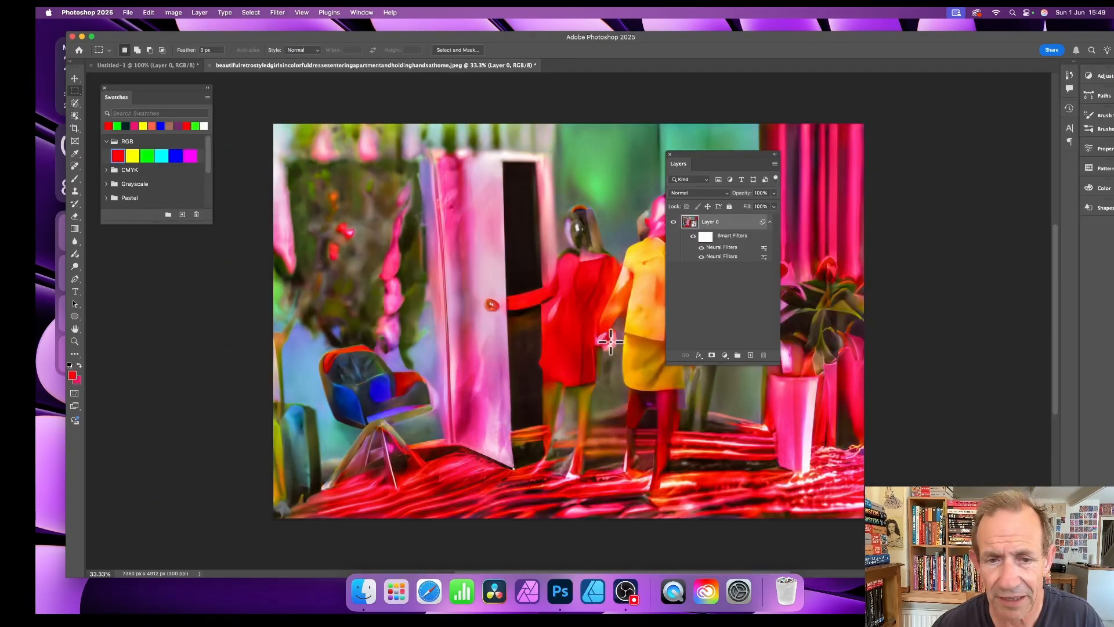
{"action": "left_click", "coordinate": [701, 258]}
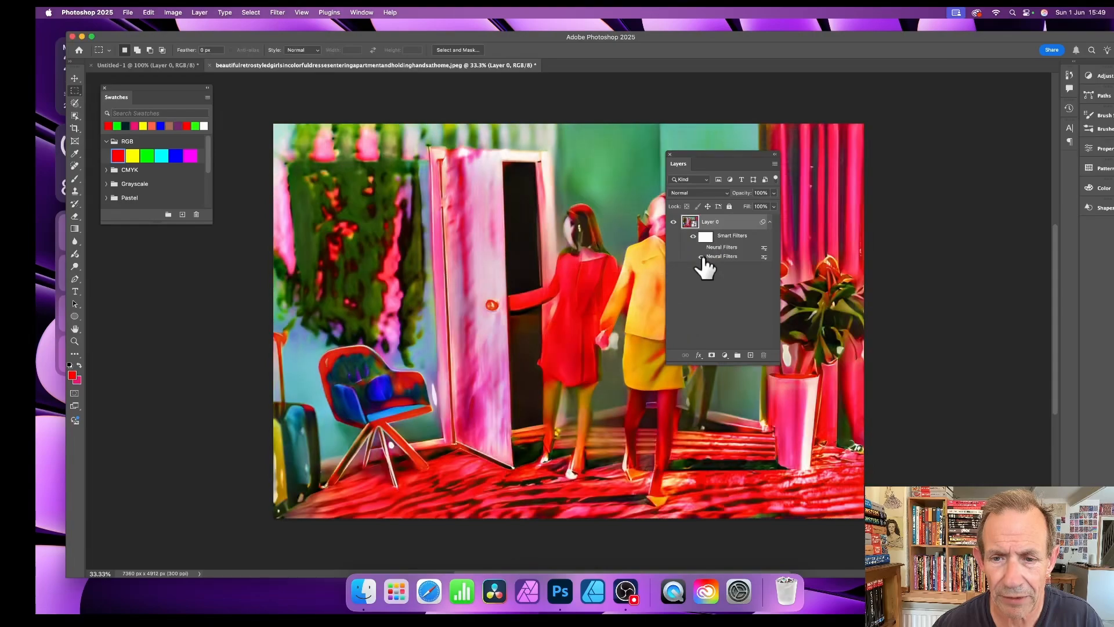
{"action": "left_click", "coordinate": [701, 247]}
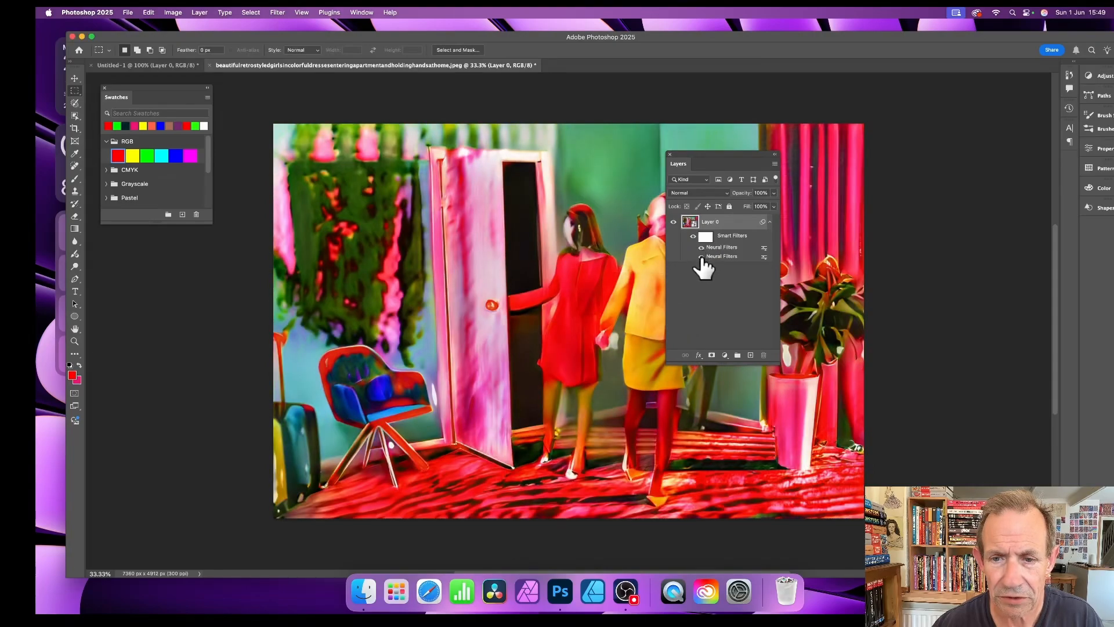
{"action": "left_click", "coordinate": [701, 257]}
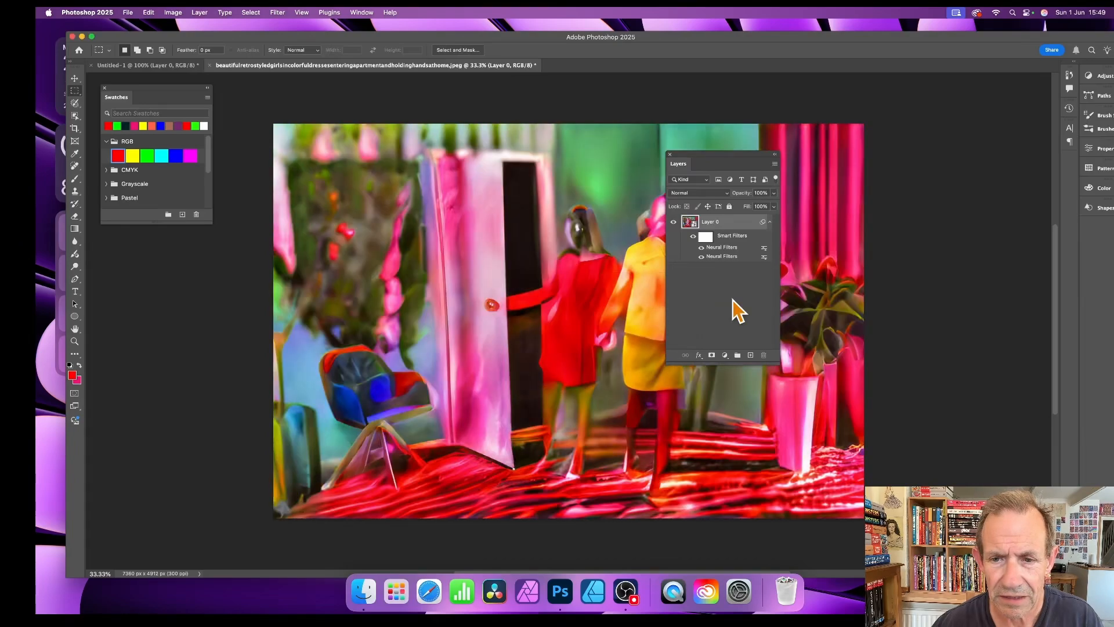
{"action": "left_click", "coordinate": [701, 257]}
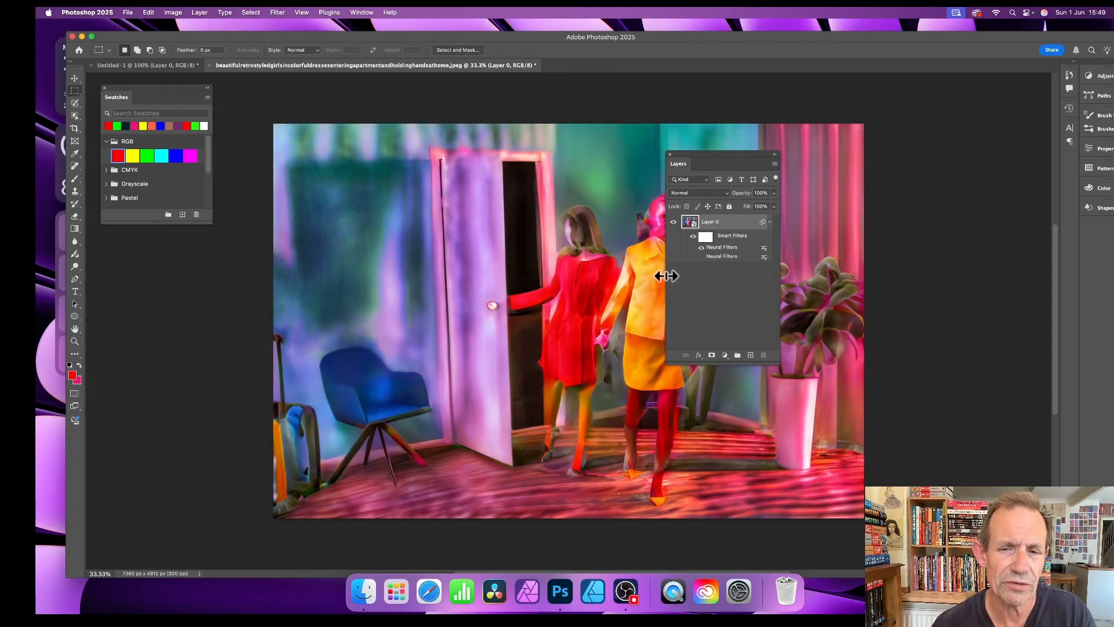
{"action": "left_click", "coordinate": [701, 256]}
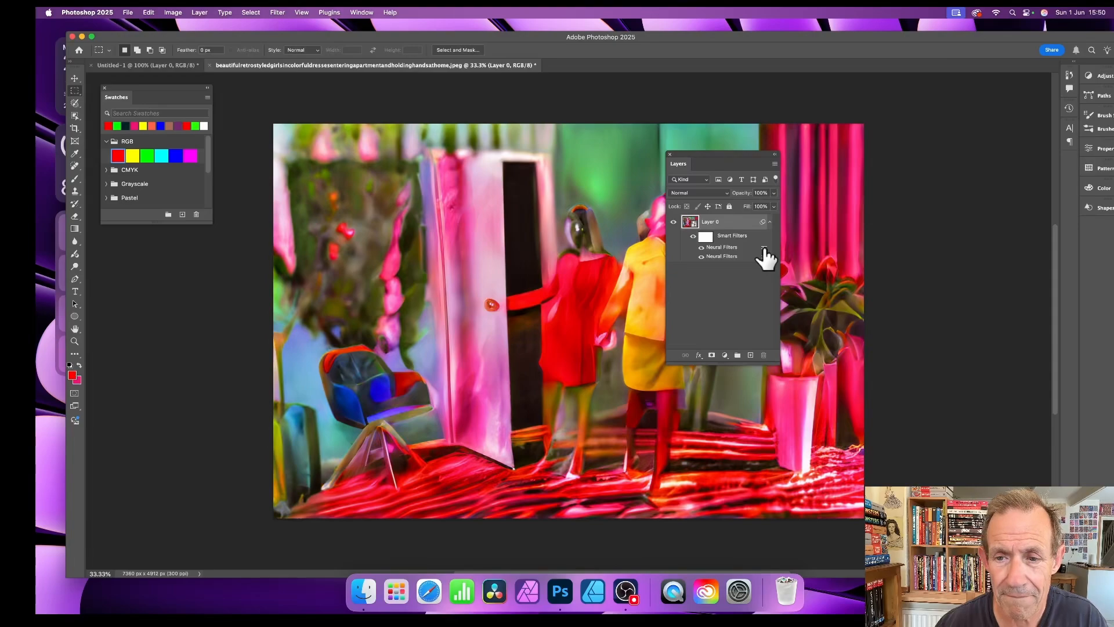
{"action": "double_click", "coordinate": [763, 248]}
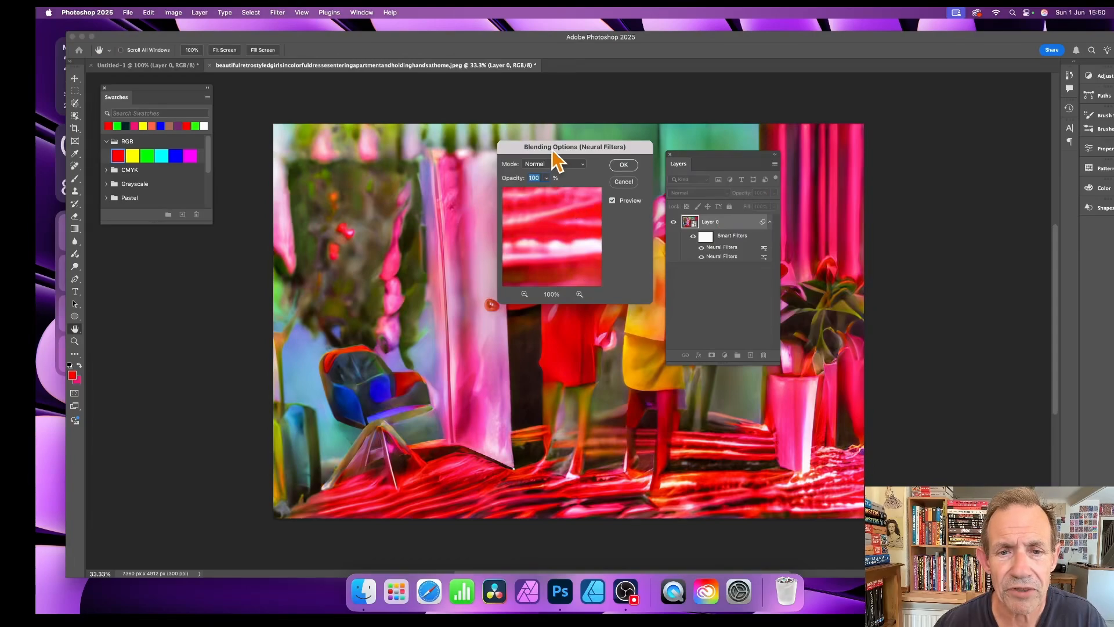
Step: Set the Neural Filters smart filter blend mode to Soft Light after trying Lighten and Difference
{"action": "left_click_drag", "start_coordinate": [553, 146], "coordinate": [774, 175]}
{"action": "left_click", "coordinate": [760, 192]}
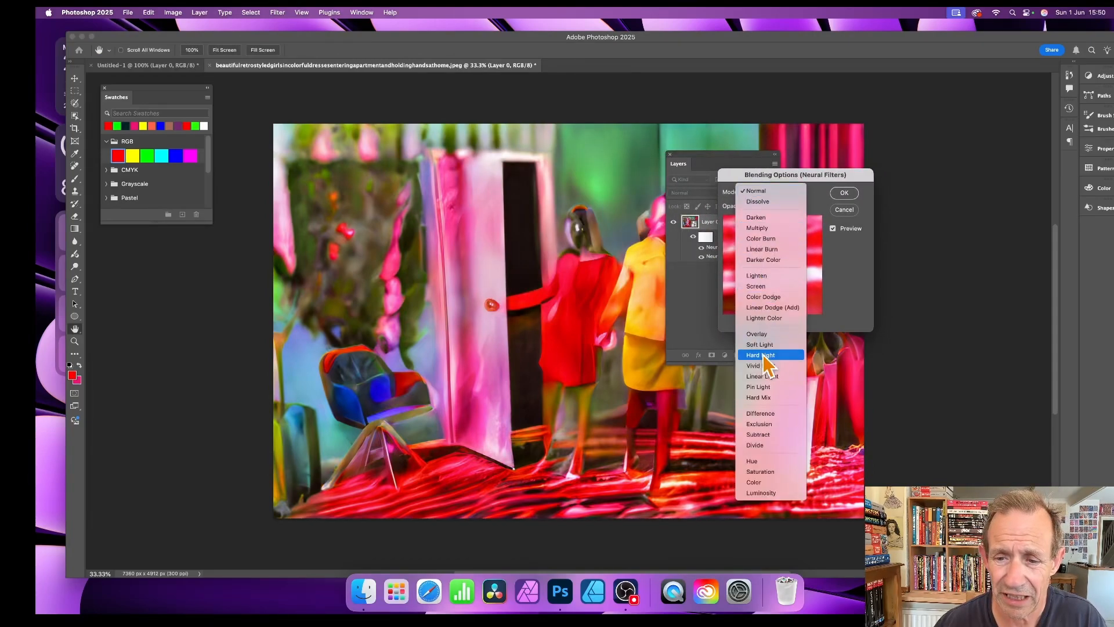
{"action": "left_click", "coordinate": [761, 279]}
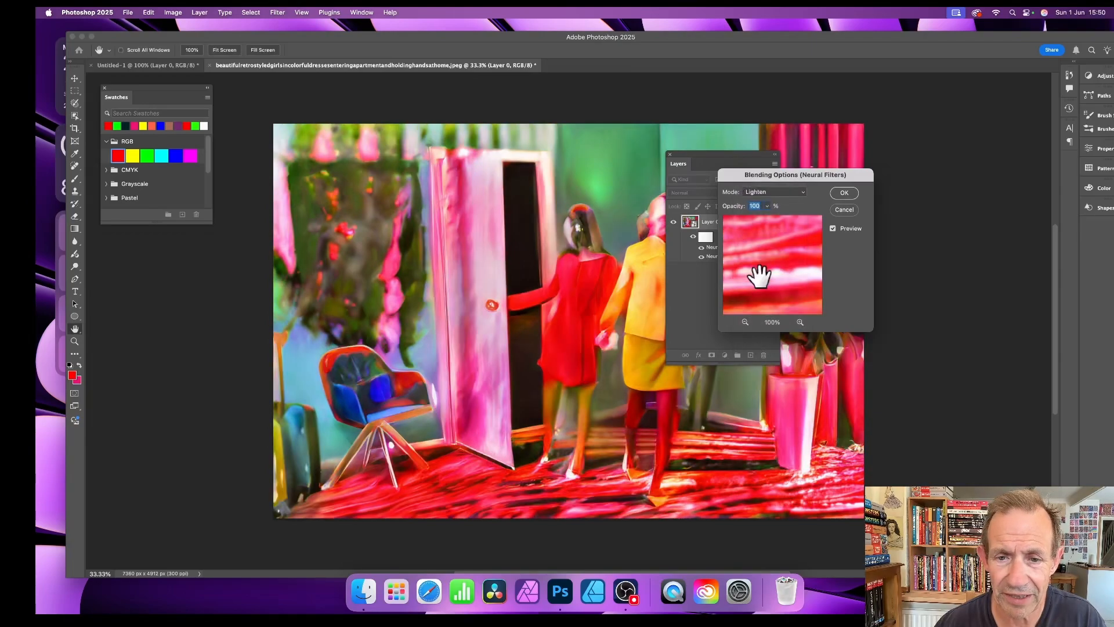
{"action": "left_click", "coordinate": [783, 195]}
{"action": "left_click", "coordinate": [766, 329]}
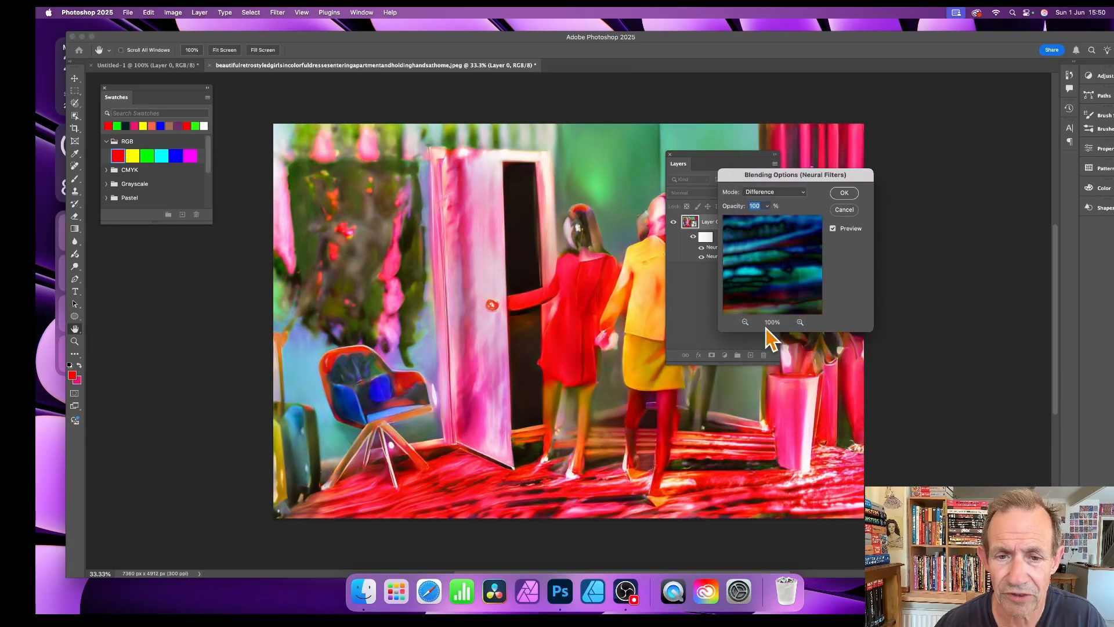
{"action": "left_click", "coordinate": [772, 192]}
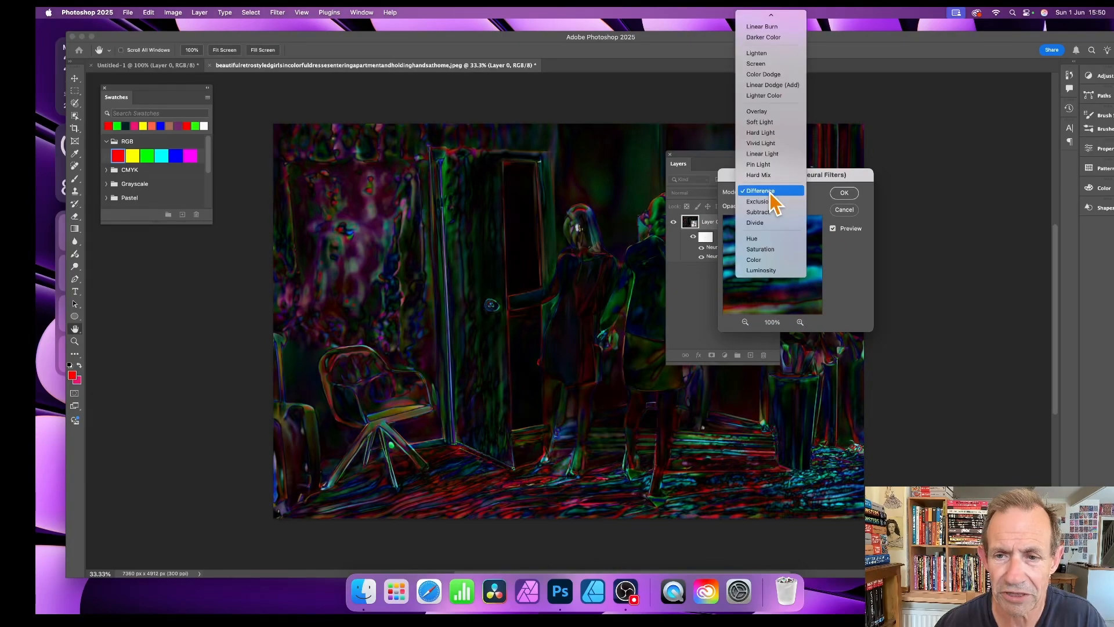
{"action": "left_click", "coordinate": [774, 122]}
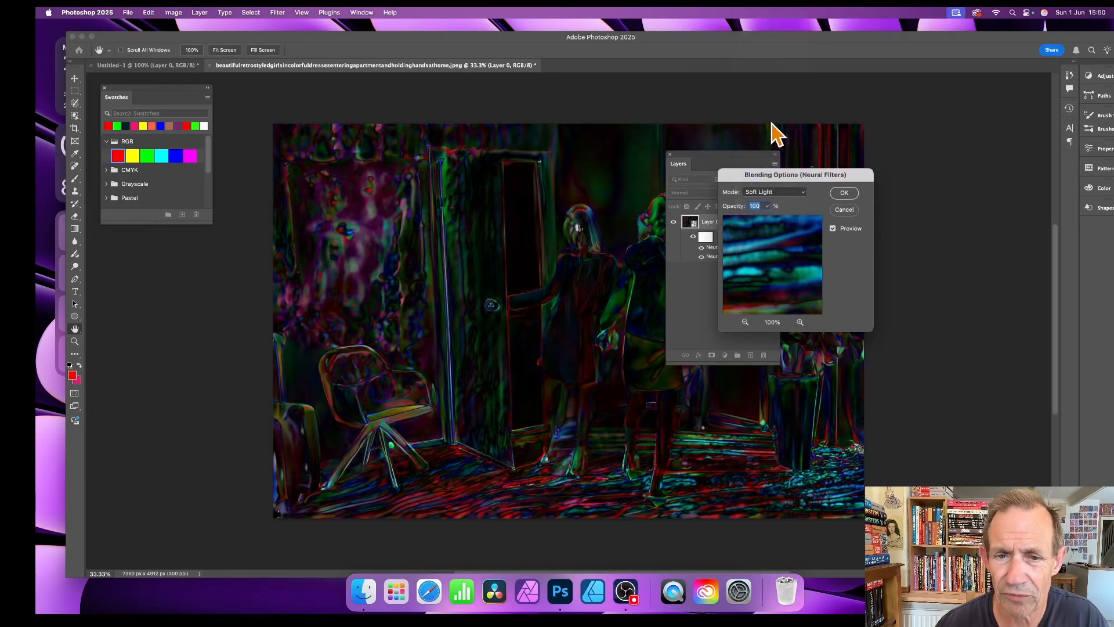
{"action": "left_click", "coordinate": [846, 194]}
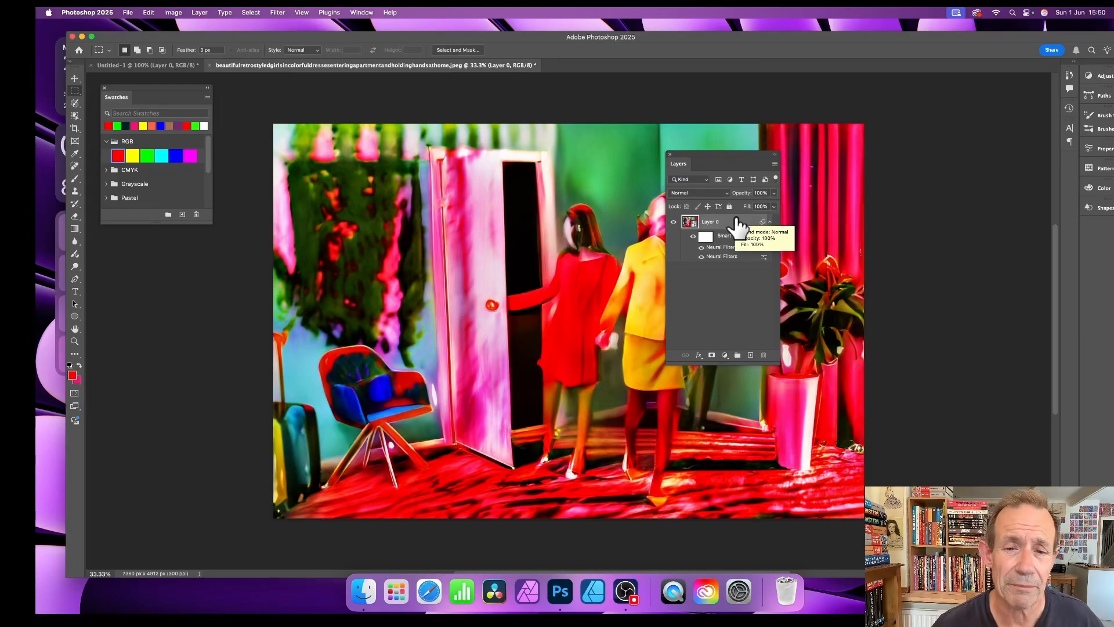
Step: Move the floating Layers panel to the right edge of the workspace
{"action": "left_click_drag", "start_coordinate": [694, 155], "coordinate": [862, 144]}
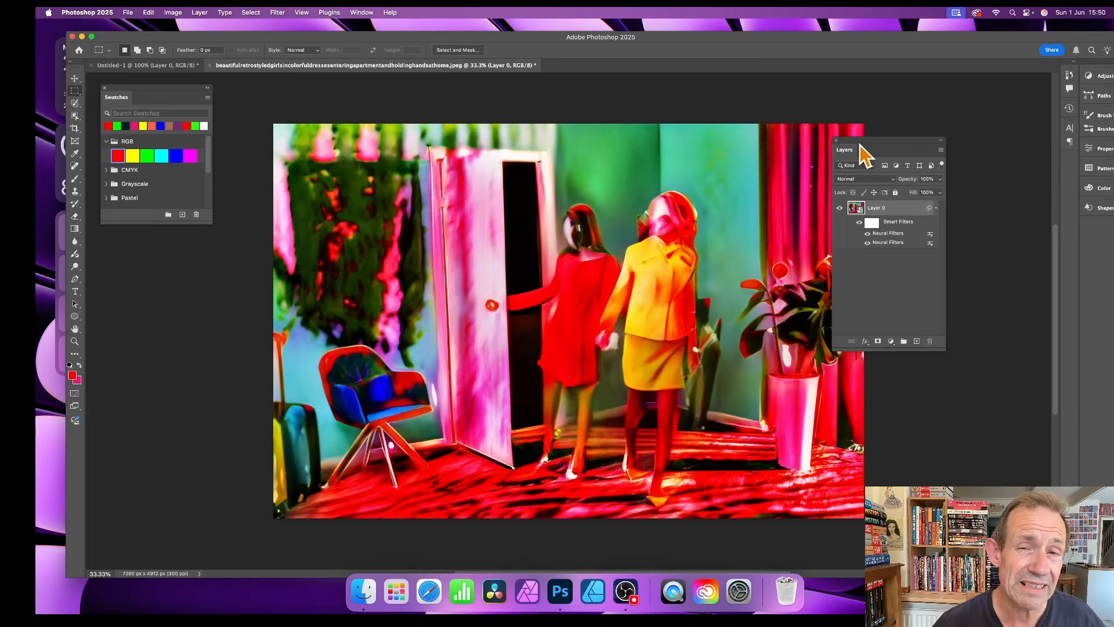